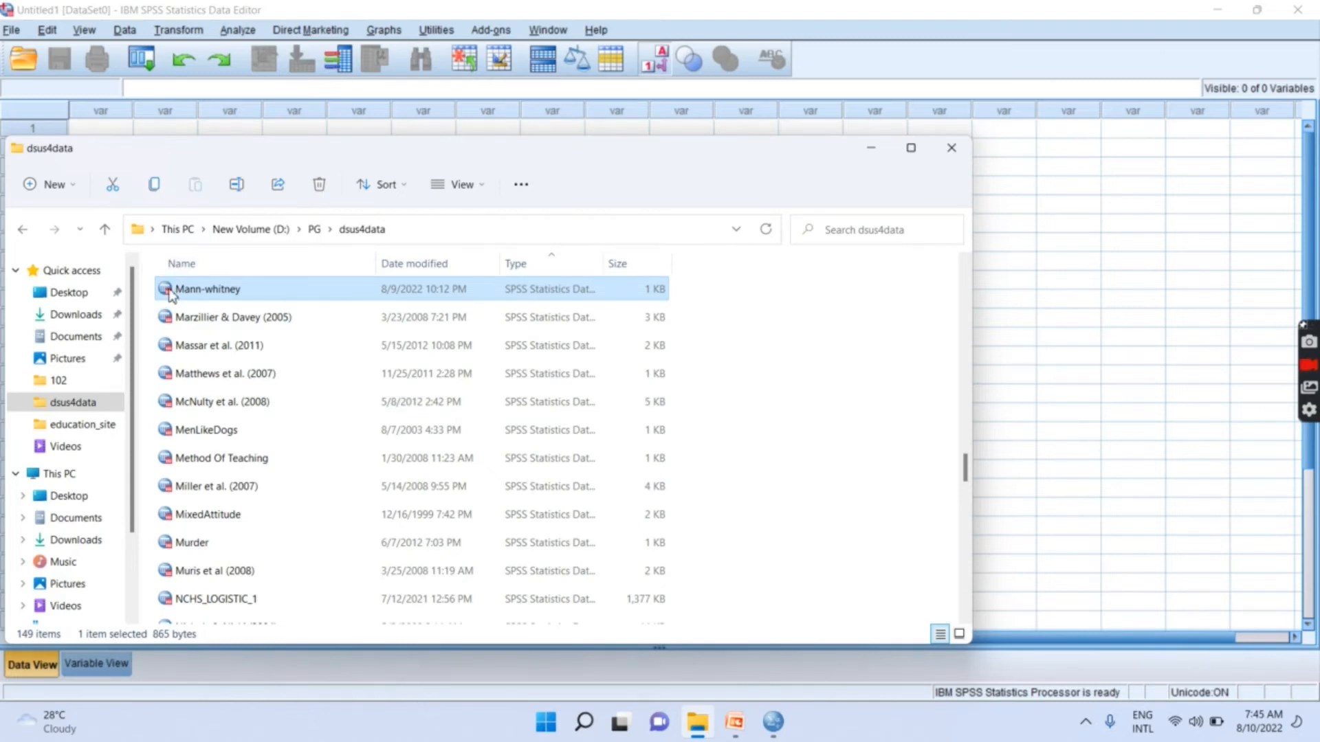
- Open the Mann-whitney data file and inspect the value labels defined for the Drug variable
{"action": "double_click", "coordinate": [172, 294]}
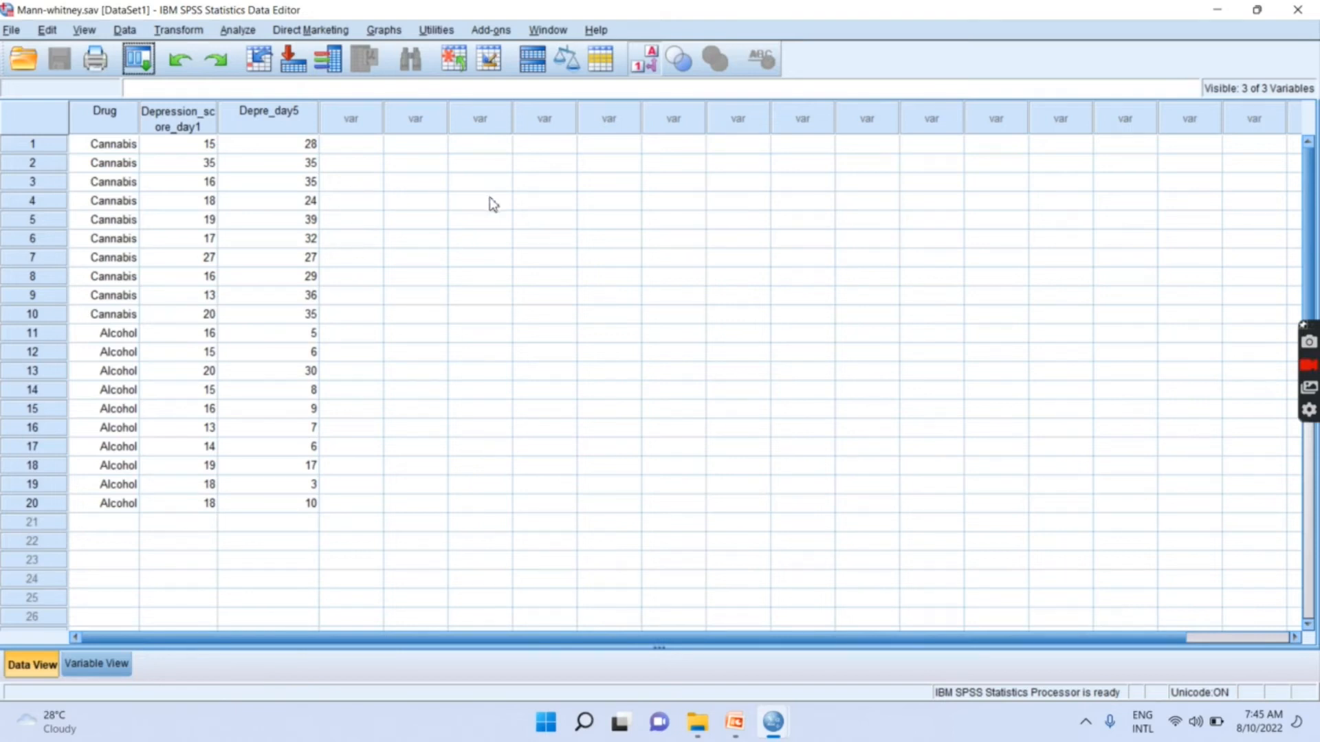
{"action": "double_click", "coordinate": [116, 121]}
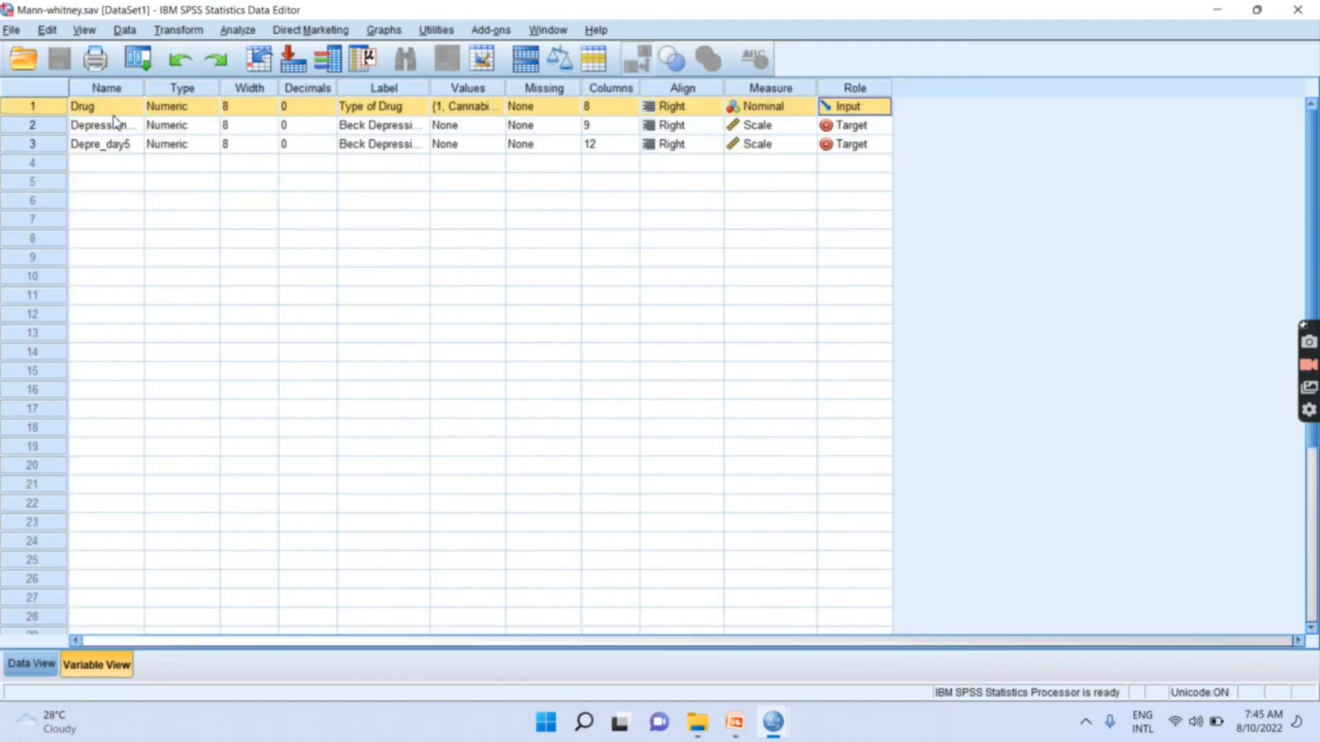
{"action": "left_click", "coordinate": [497, 106]}
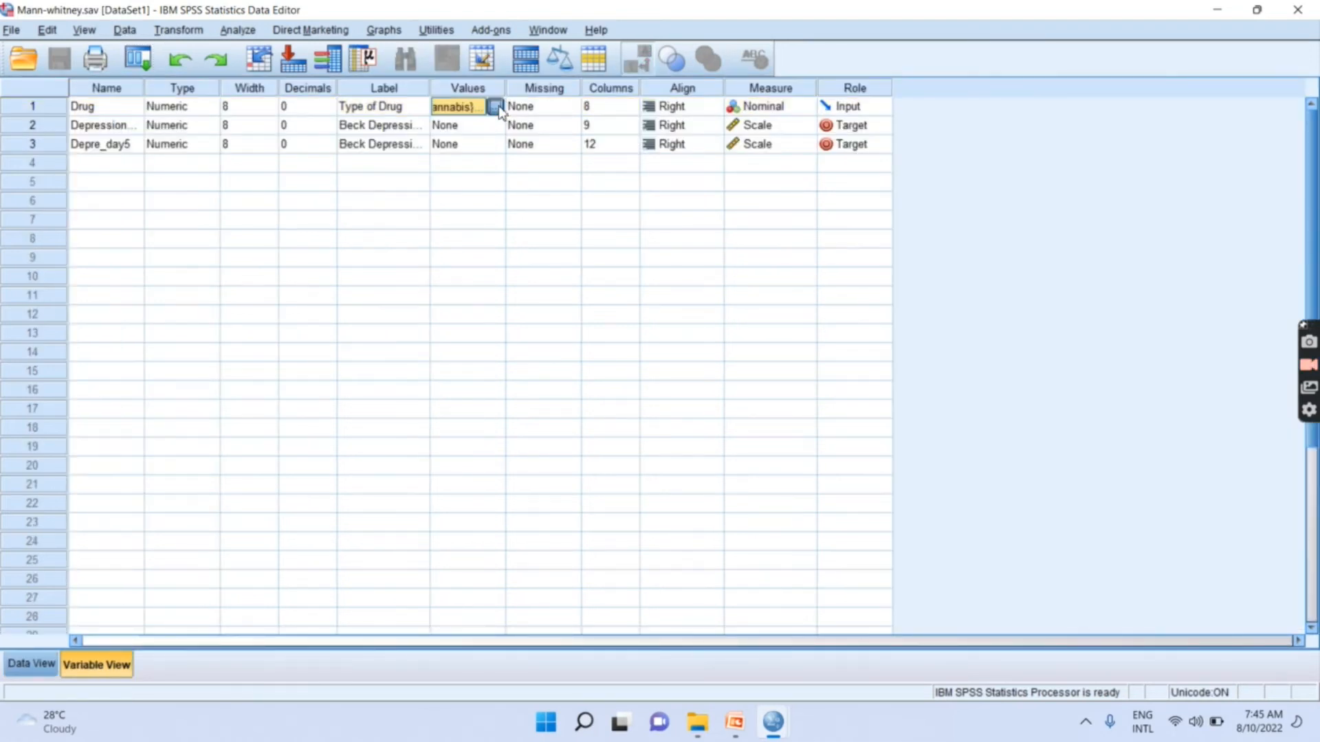
{"action": "left_click", "coordinate": [498, 106]}
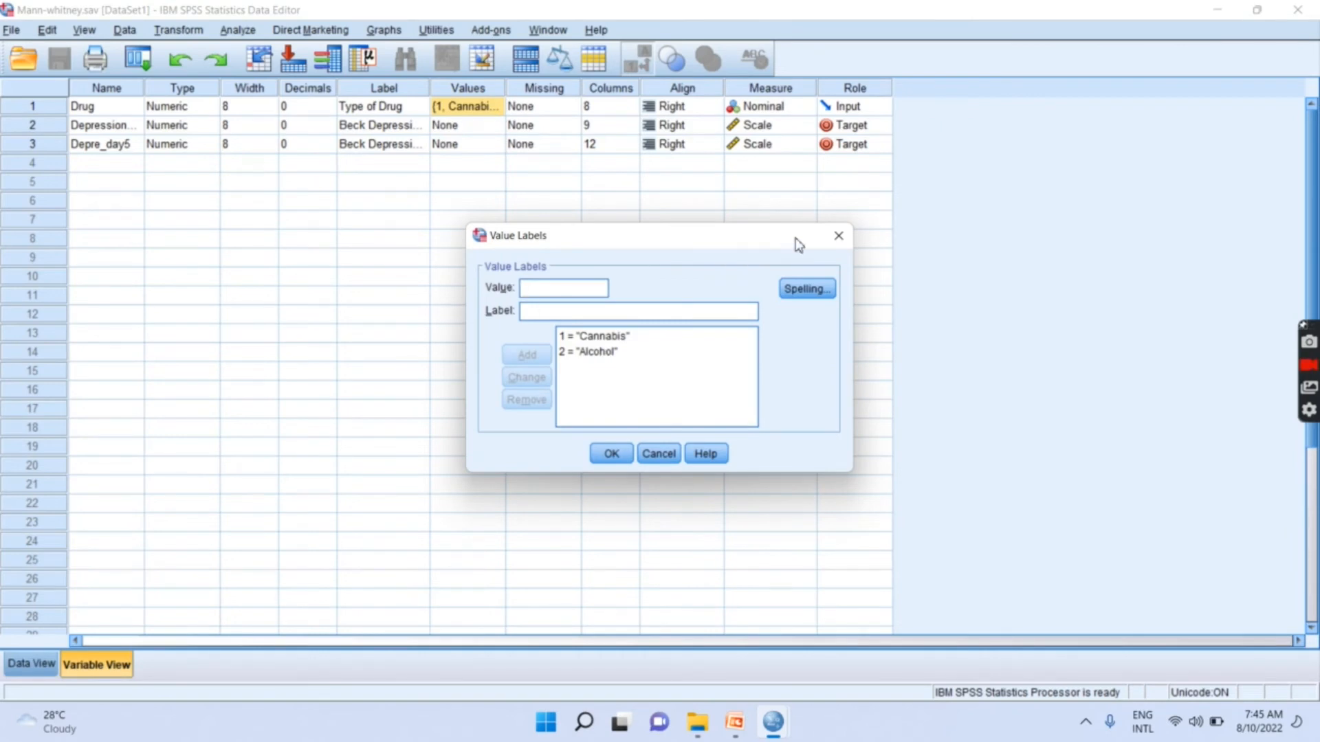
{"action": "left_click", "coordinate": [838, 239]}
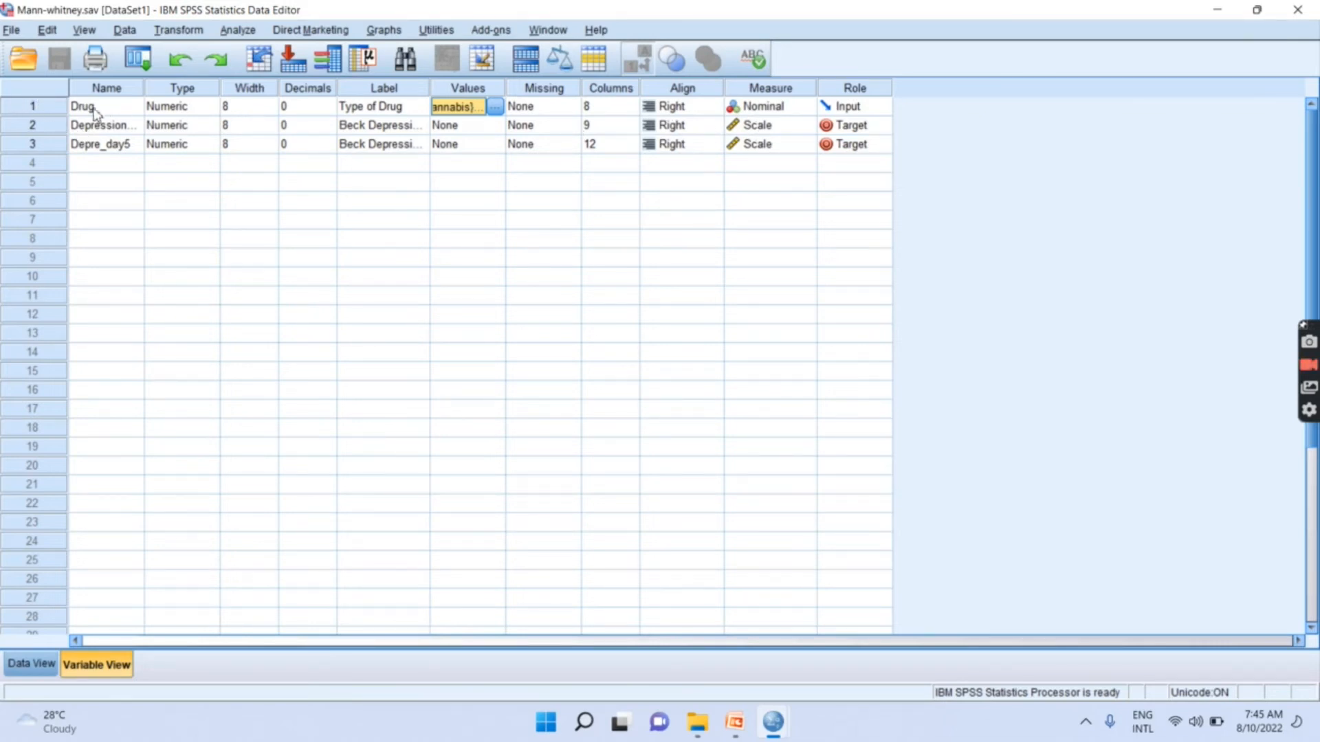
- Return to the Drug column in the data and compare its numeric codes with its value labels
{"action": "double_click", "coordinate": [59, 109]}
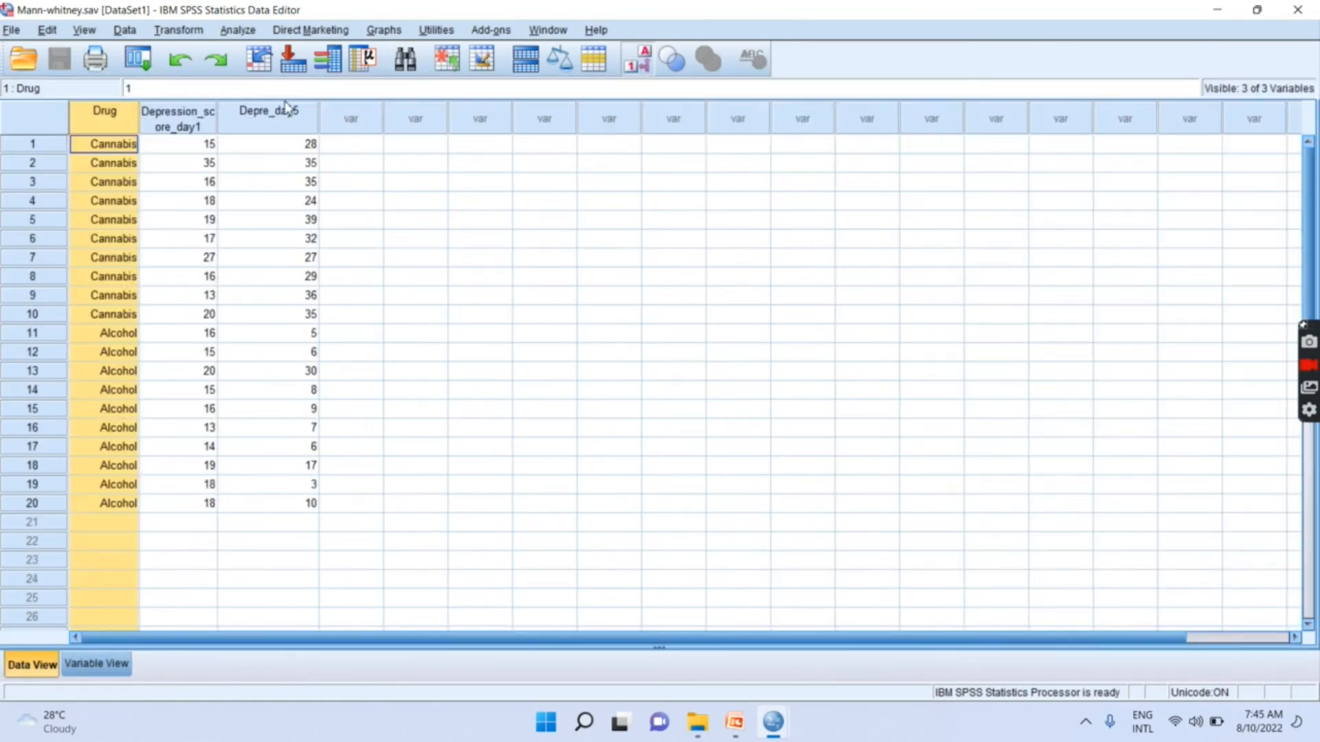
{"action": "left_click", "coordinate": [644, 62]}
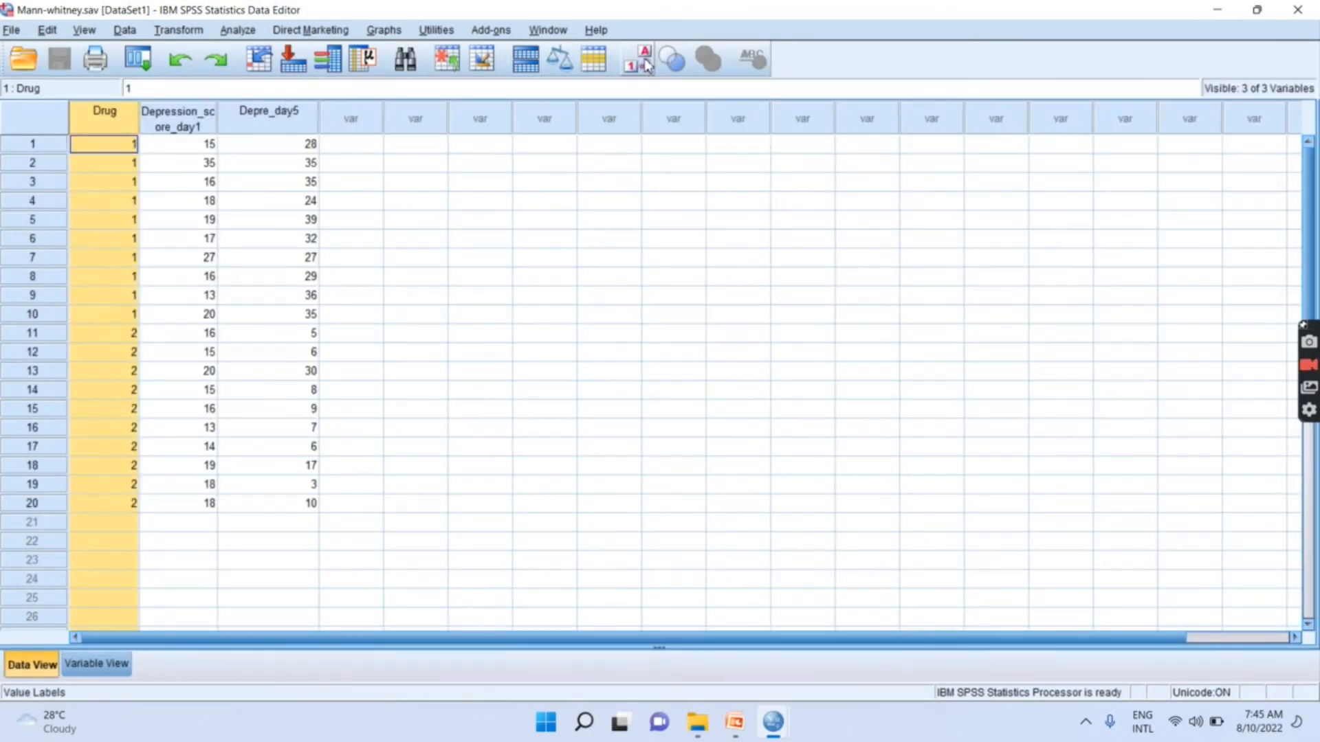
{"action": "left_click", "coordinate": [646, 63]}
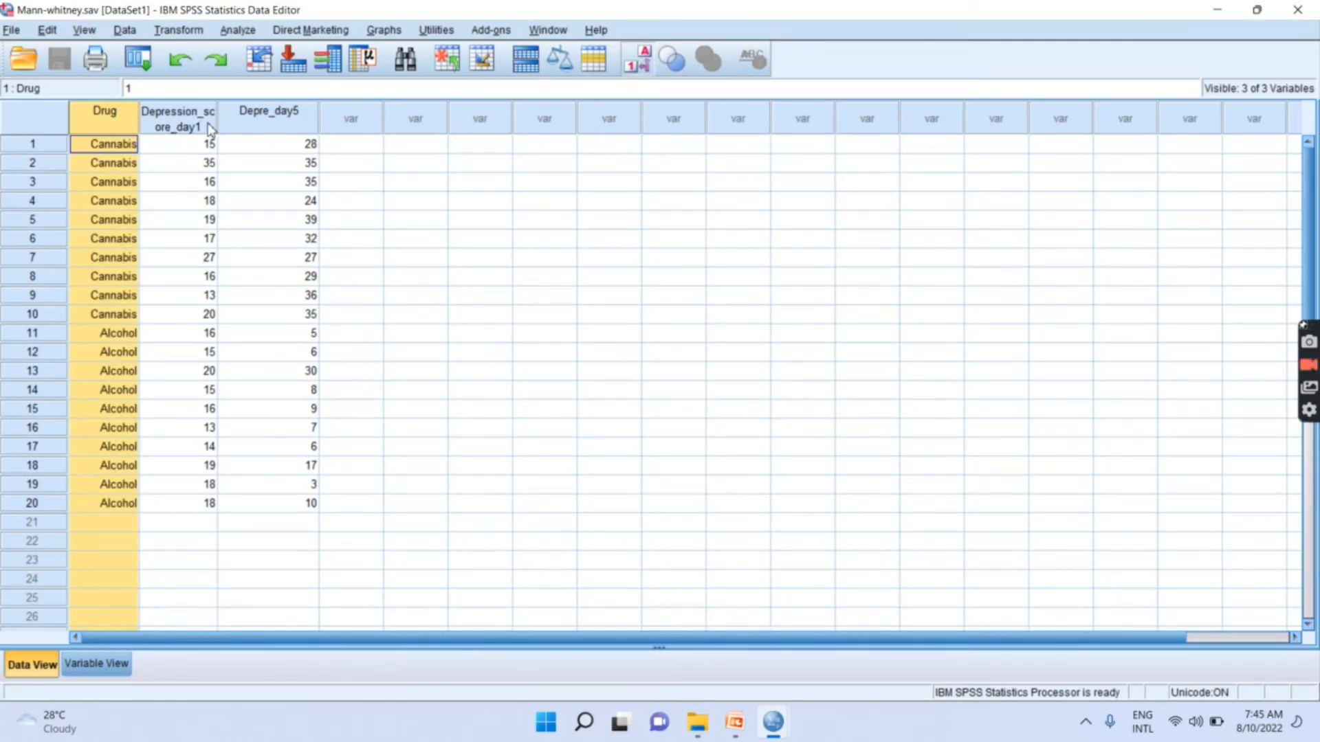
- Start a nonparametric test for independent samples with Customize analysis as the objective
{"action": "left_click", "coordinate": [238, 30]}
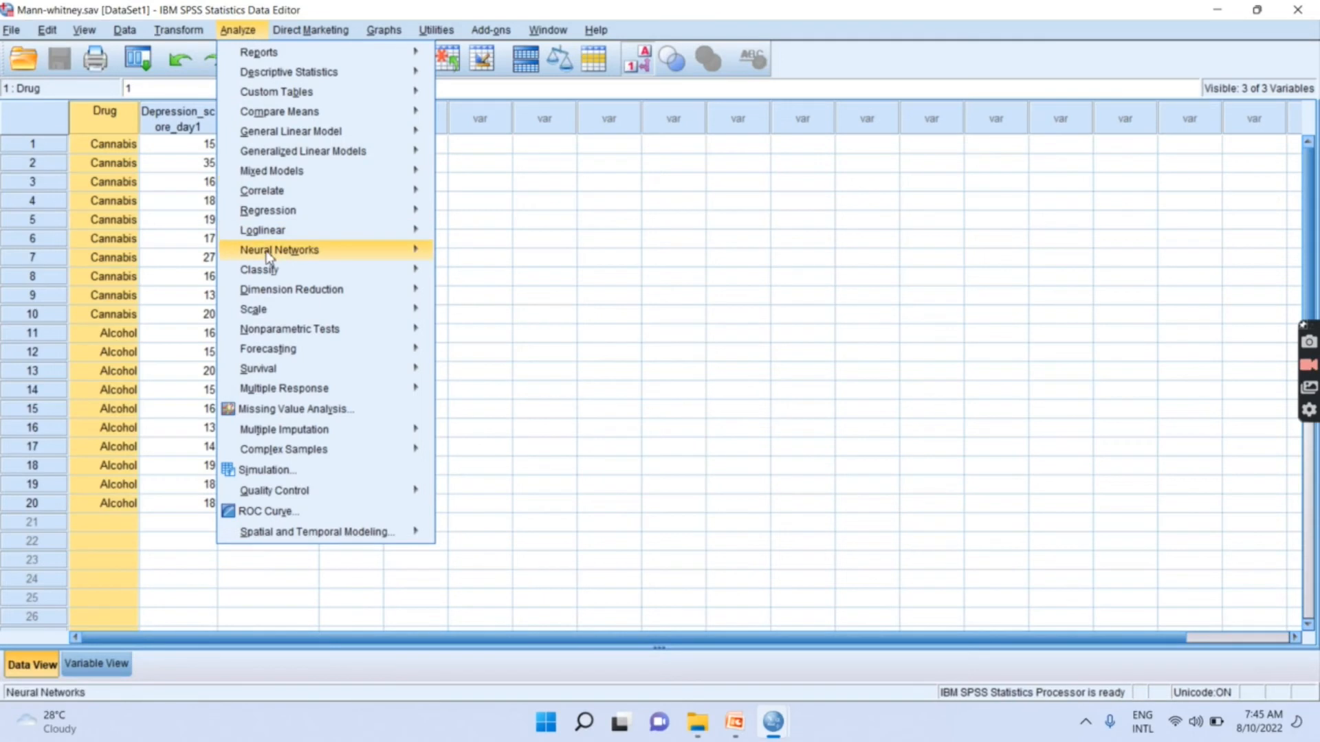
{"action": "mouse_move", "coordinate": [306, 364]}
{"action": "mouse_move", "coordinate": [317, 336]}
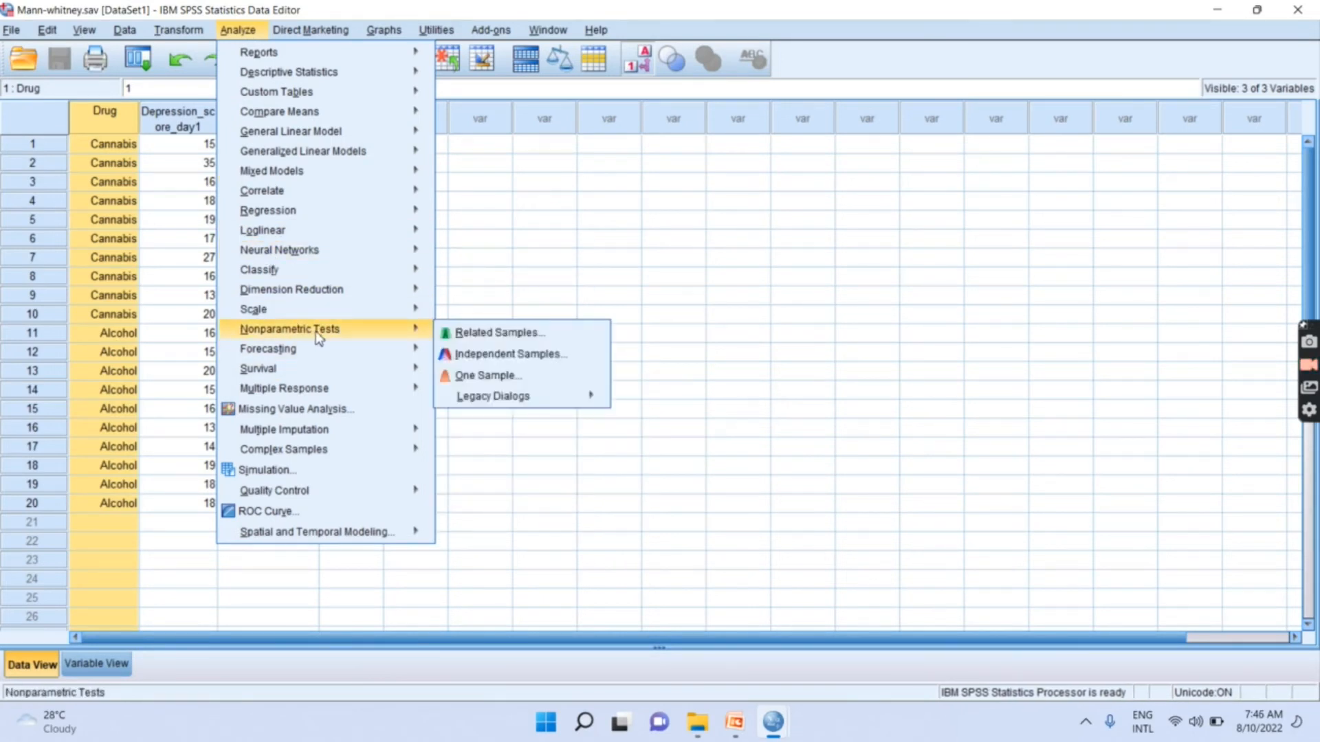
{"action": "left_click", "coordinate": [526, 354]}
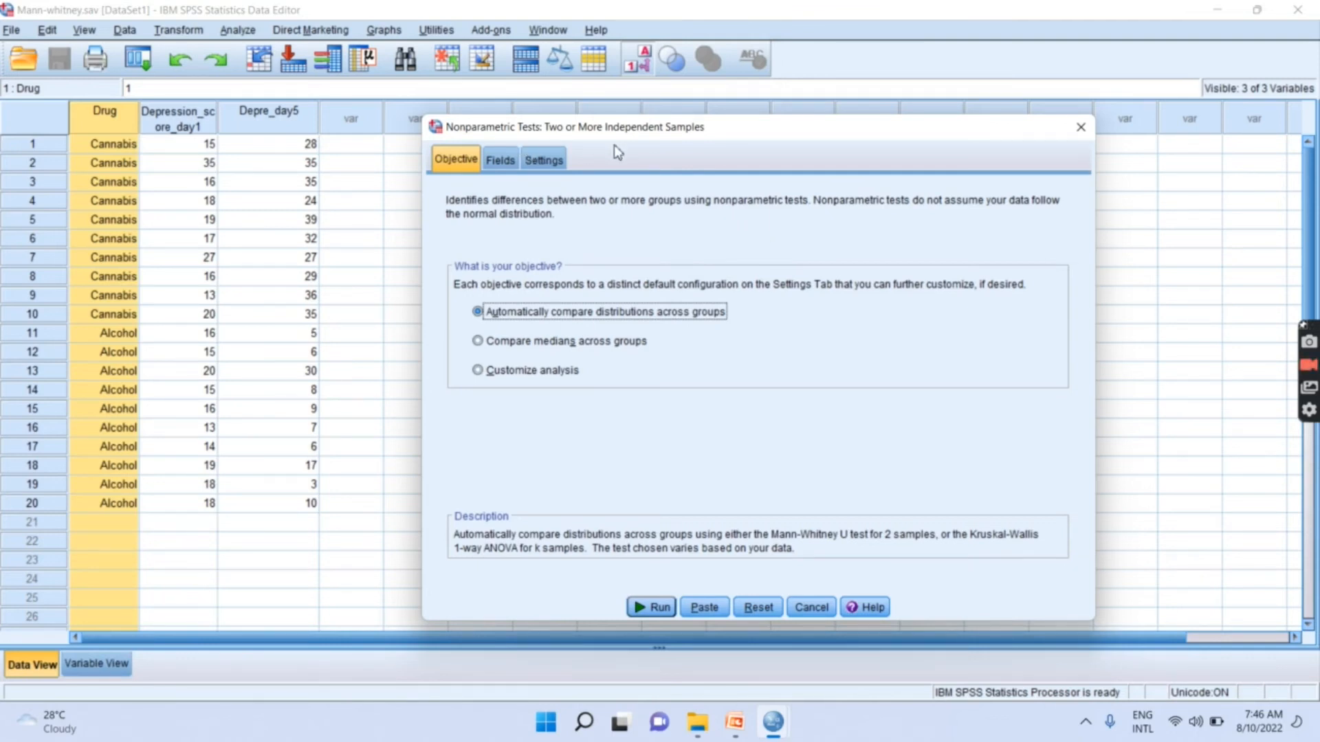
{"action": "left_click", "coordinate": [477, 371]}
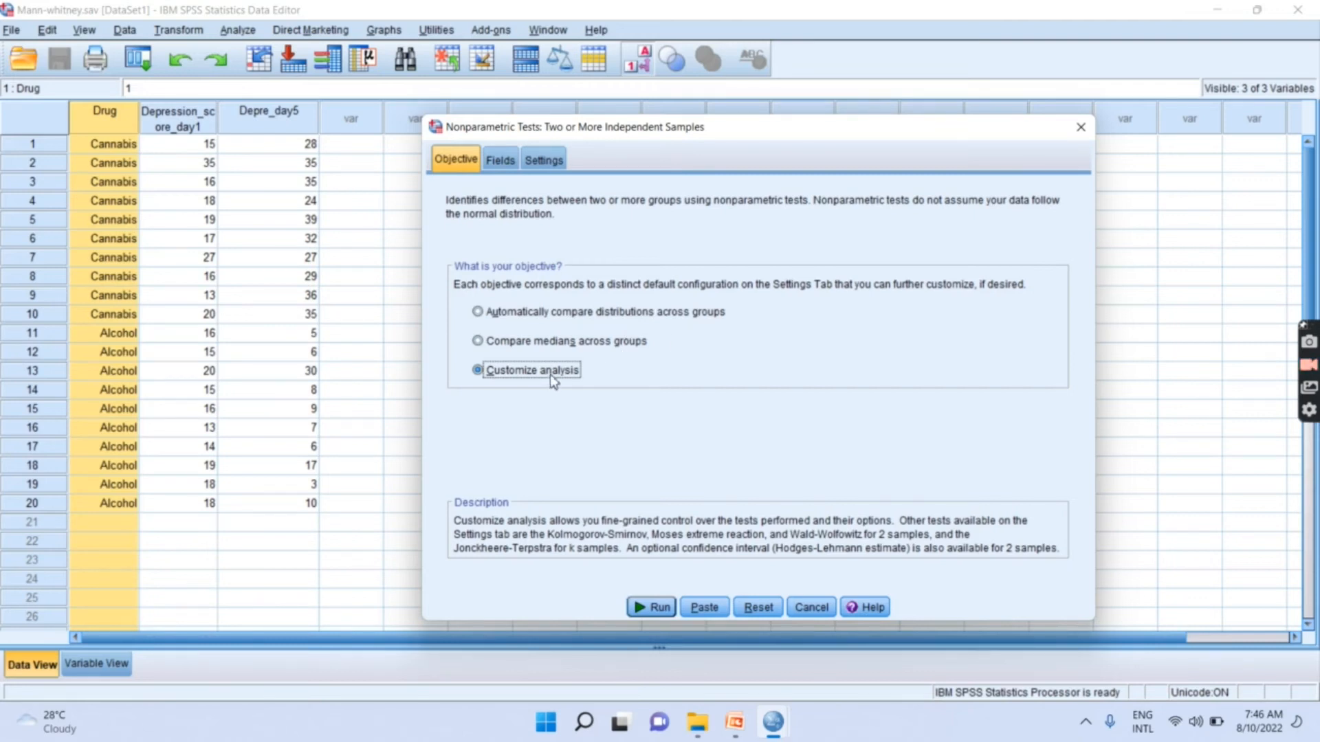
- Use custom field assignments and set Type of Drug as the grouping variable
{"action": "left_click", "coordinate": [499, 163]}
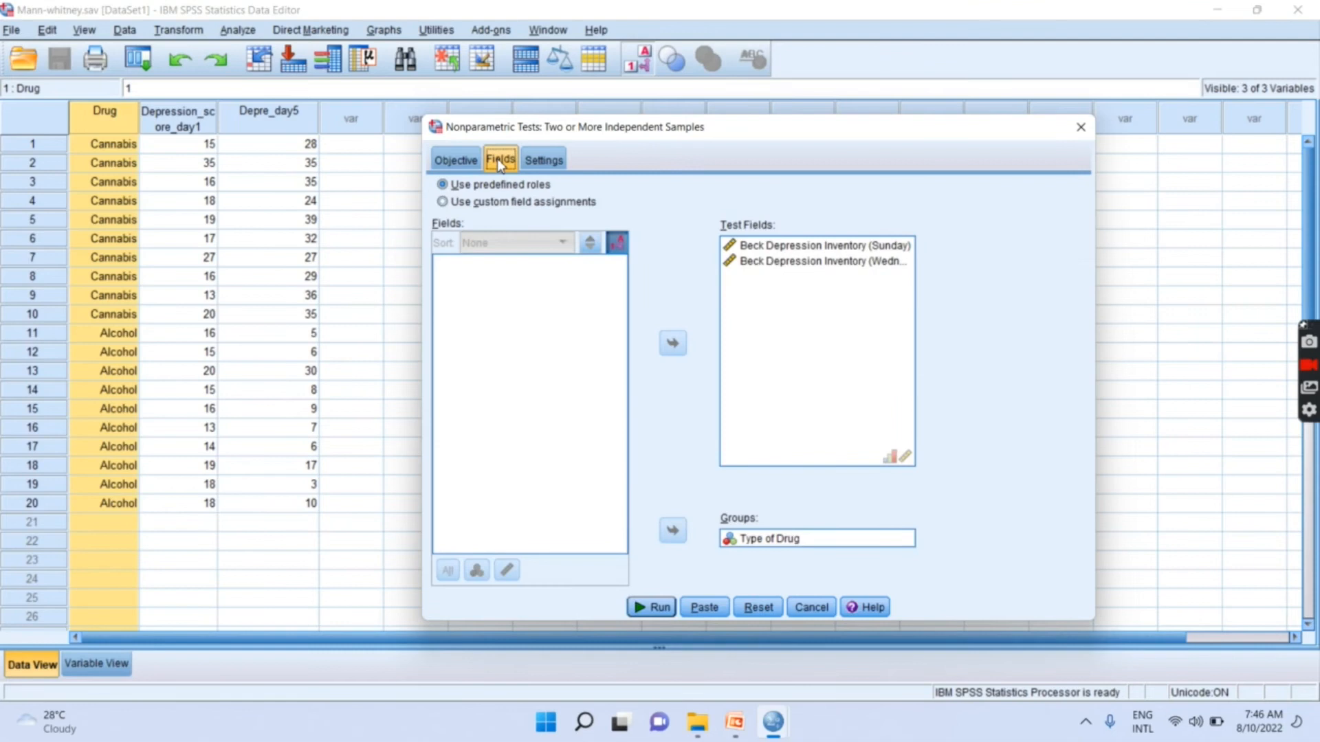
{"action": "left_click", "coordinate": [459, 205]}
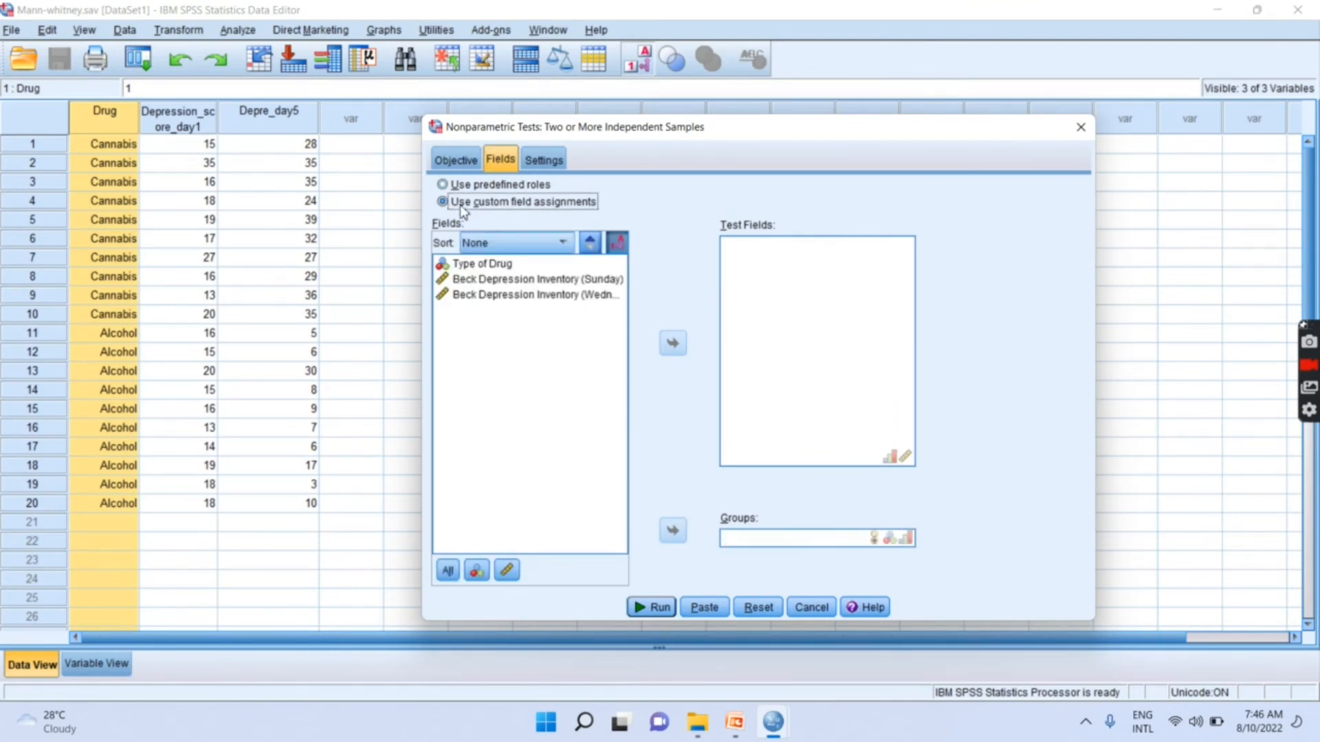
{"action": "left_click", "coordinate": [476, 282]}
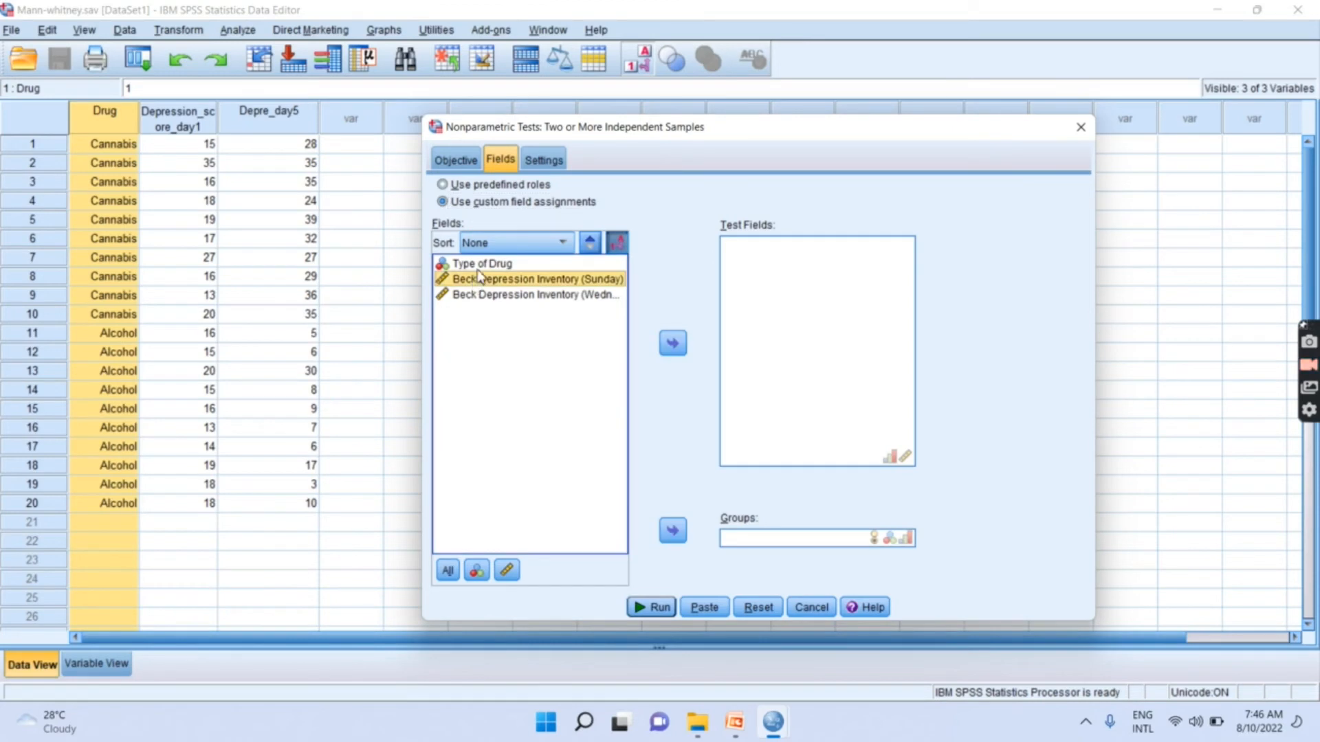
{"action": "left_click", "coordinate": [486, 265]}
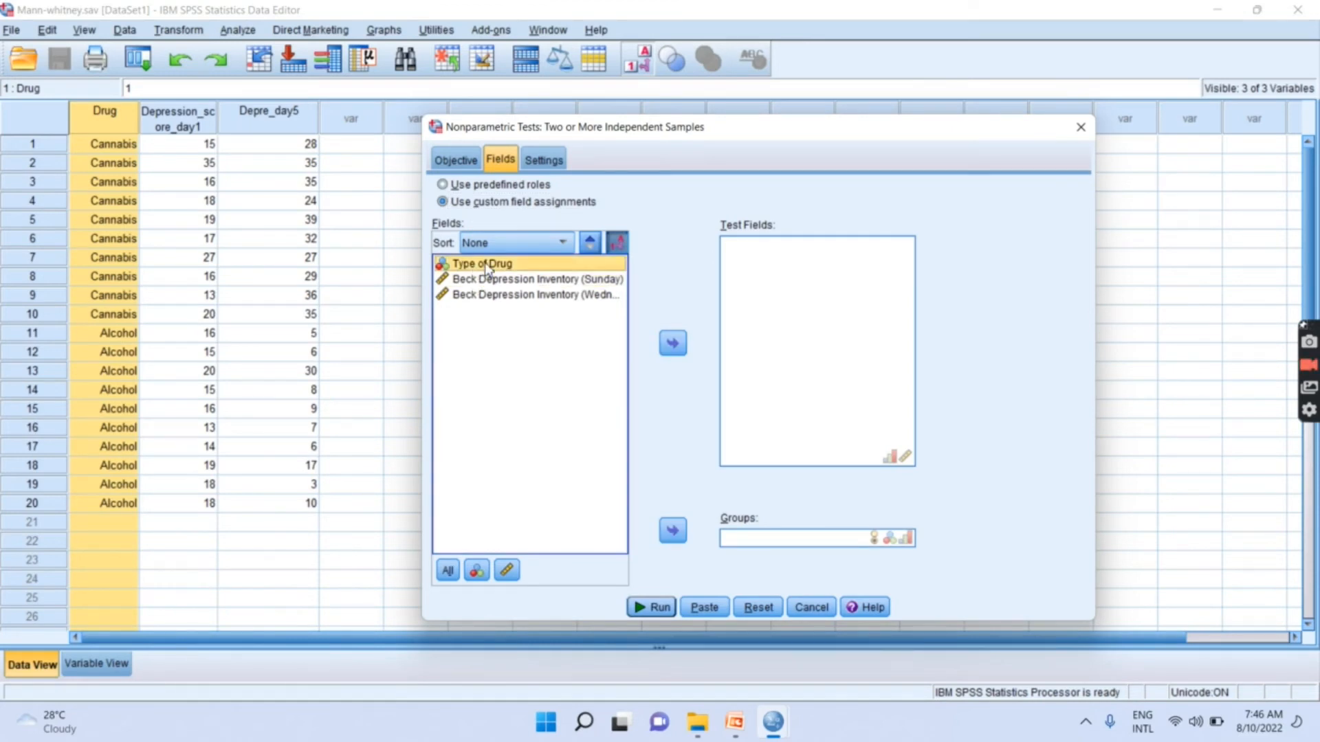
{"action": "left_click", "coordinate": [672, 530]}
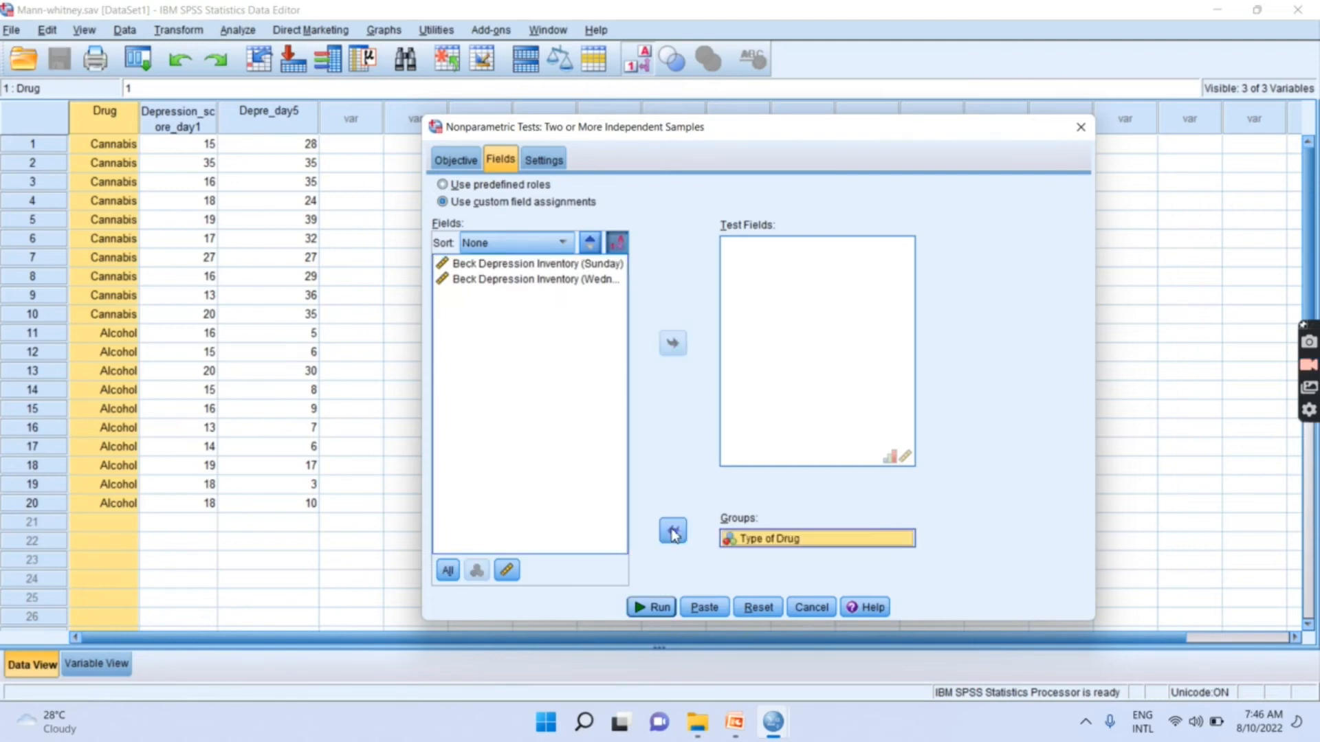
- Assign both Beck Depression Inventory variables, Sunday and Wednesday, as test fields
{"action": "left_click", "coordinate": [537, 266]}
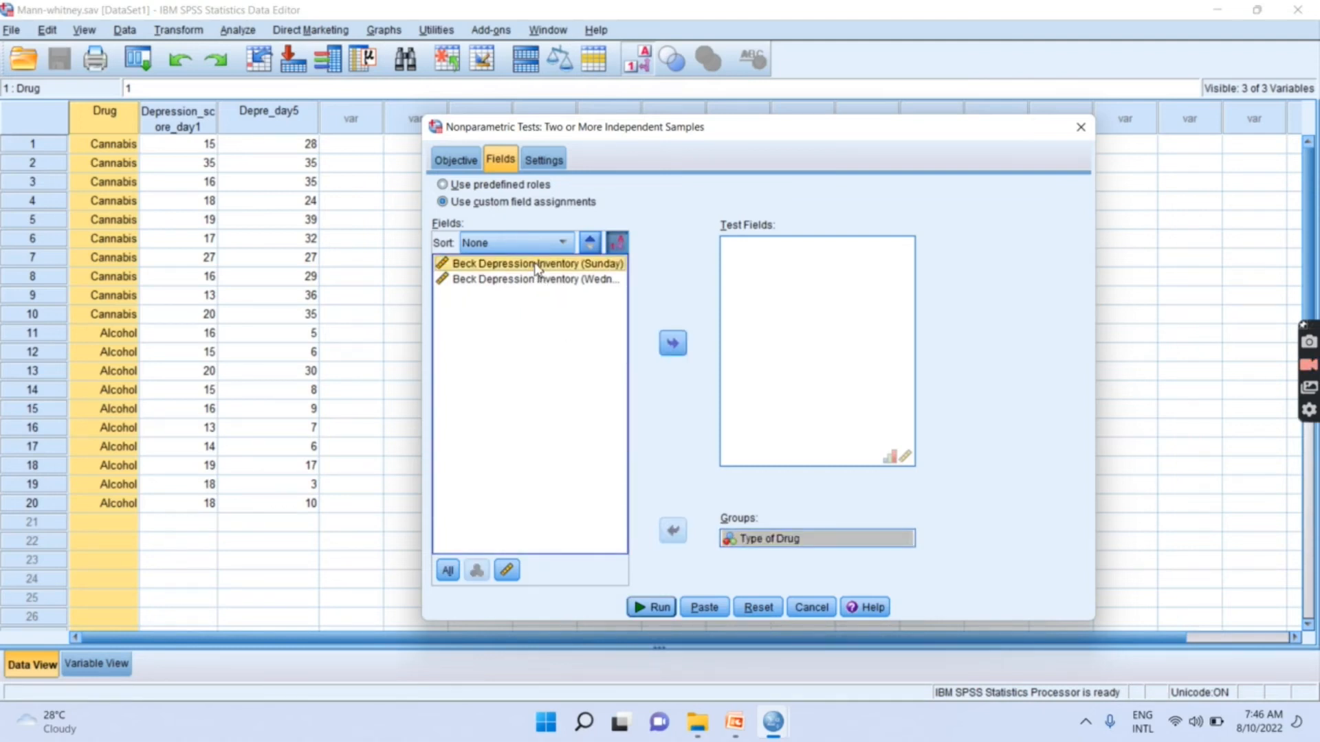
{"action": "key", "text": "shift+Down"}
{"action": "left_click", "coordinate": [673, 345]}
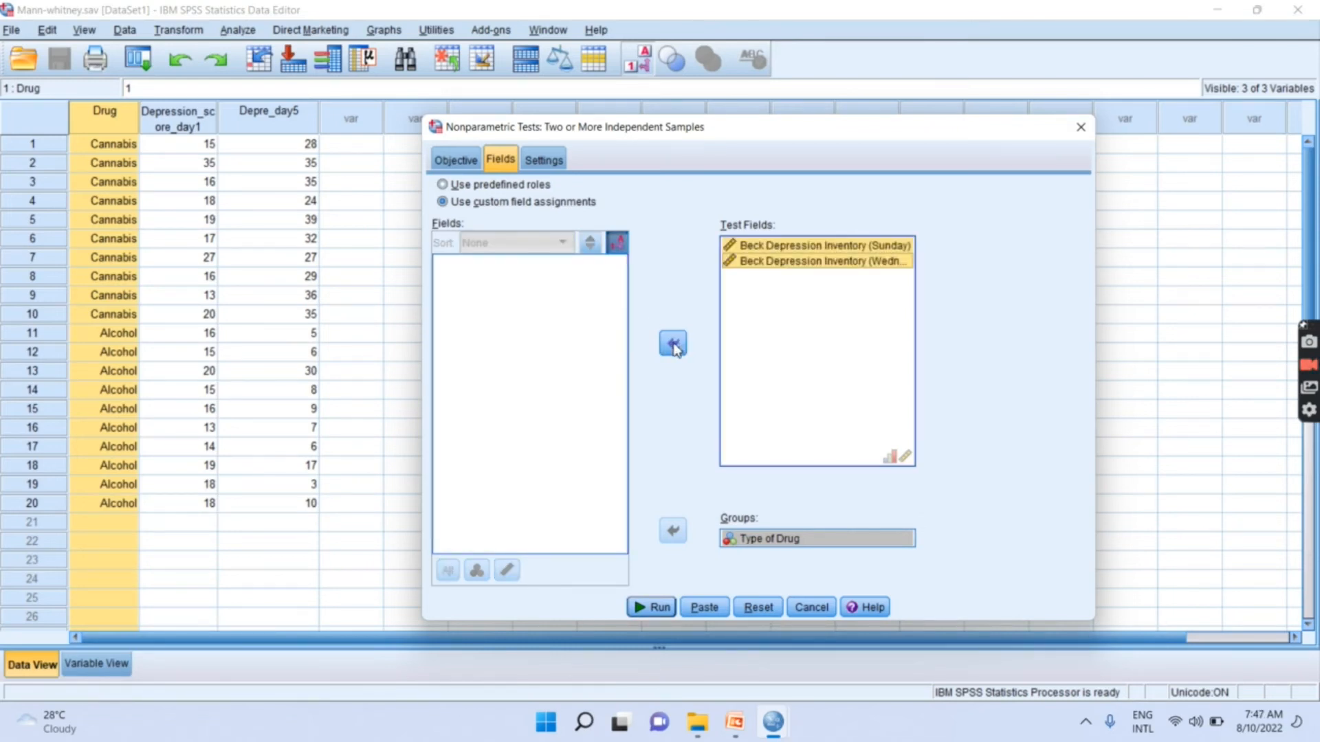
- Customize the tests to use only Mann-Whitney U (2 samples) and run the analysis
{"action": "left_click", "coordinate": [550, 161]}
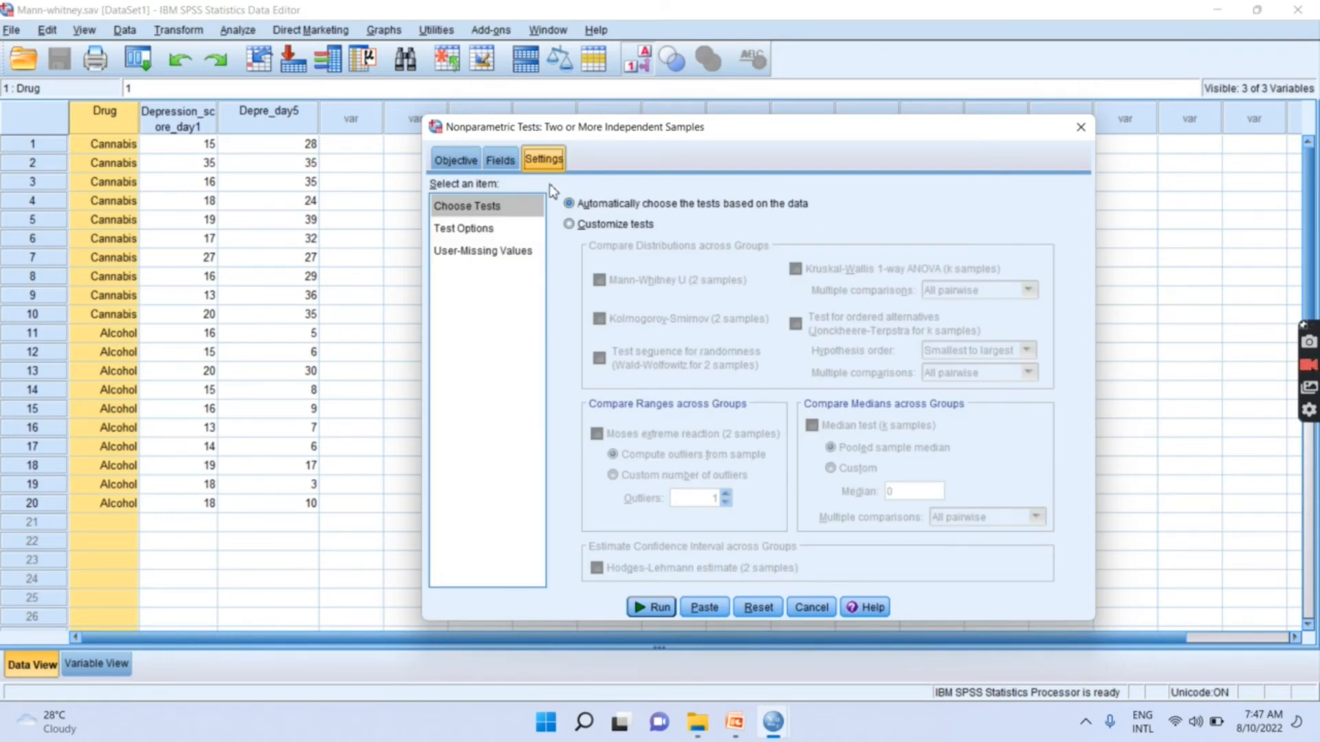
{"action": "left_click", "coordinate": [609, 225]}
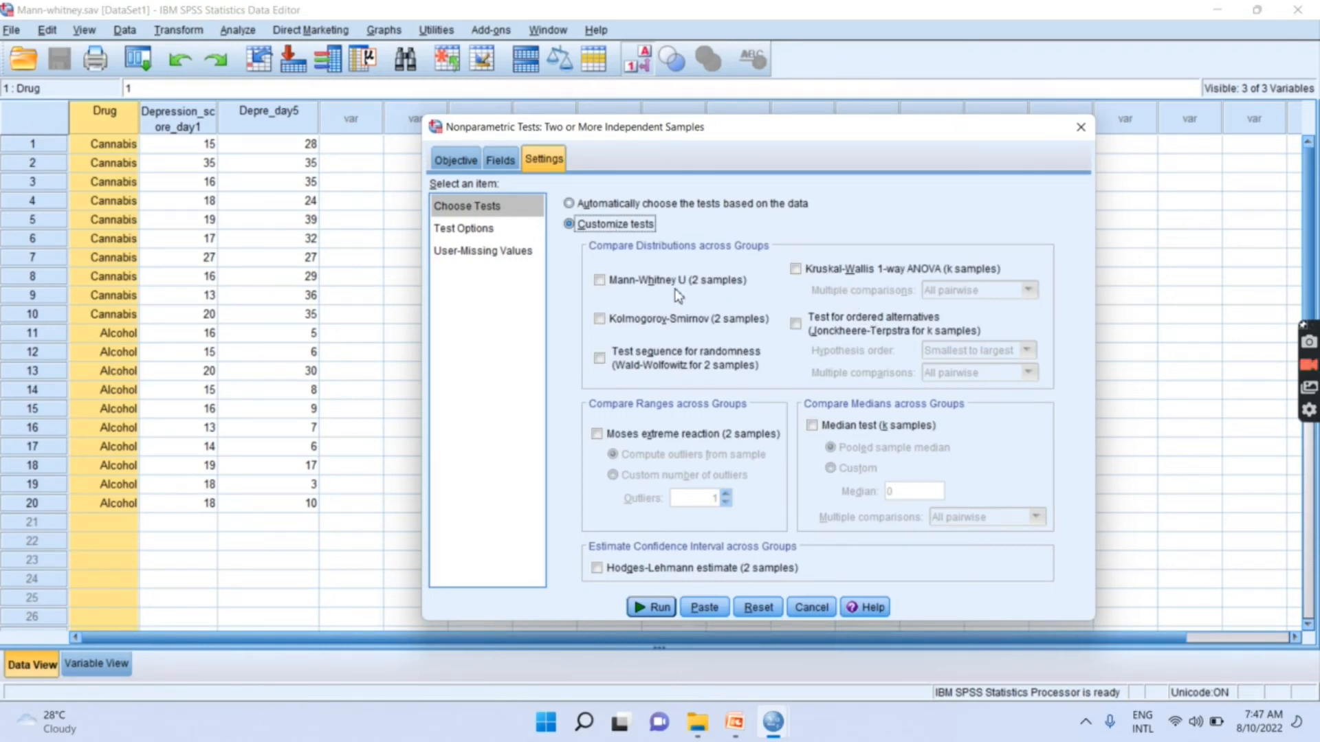
{"action": "left_click", "coordinate": [599, 281]}
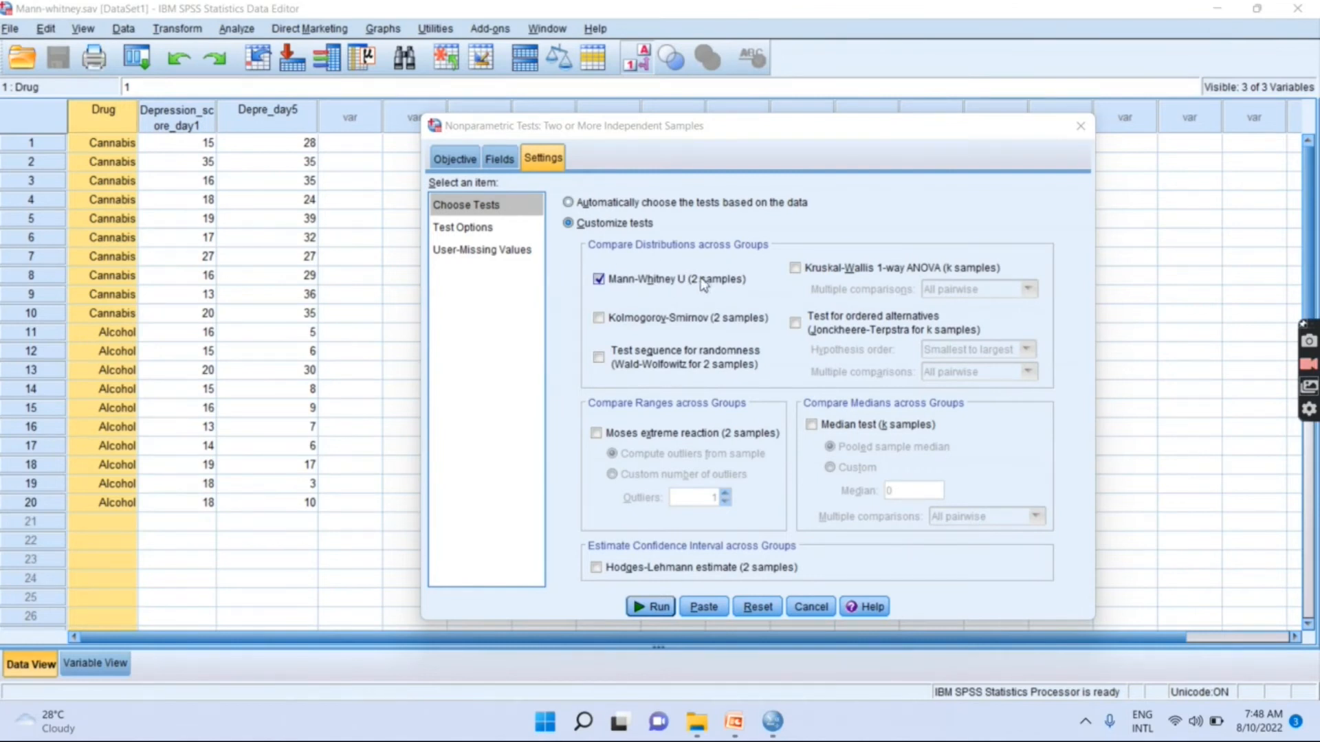
{"action": "left_click", "coordinate": [796, 322]}
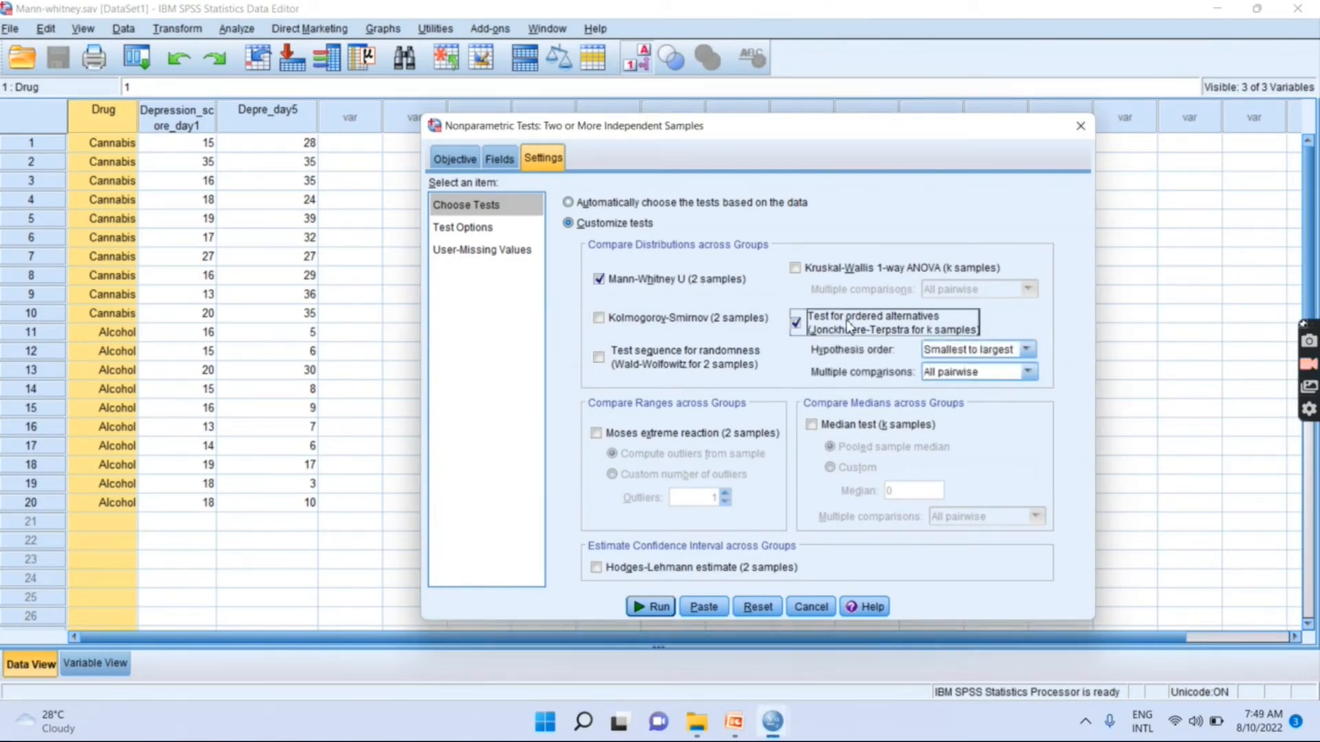
{"action": "left_click", "coordinate": [795, 325]}
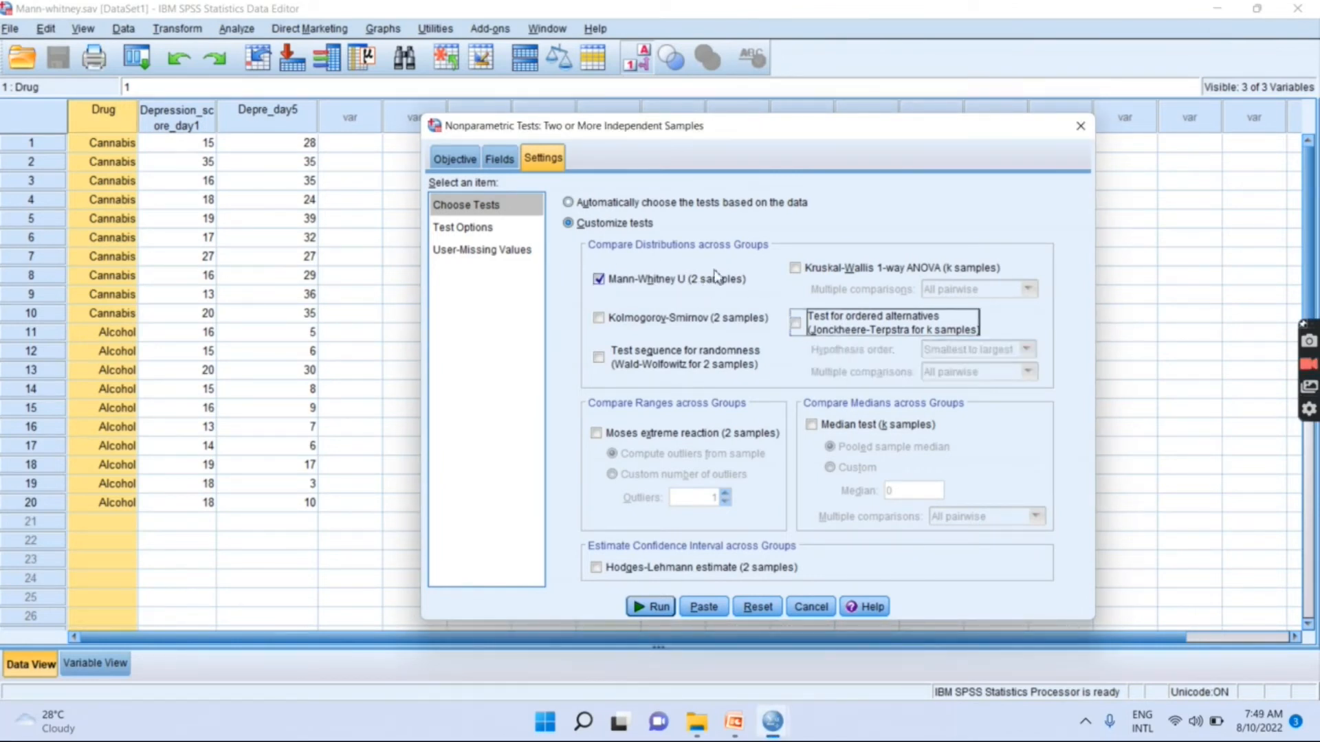
{"action": "left_click", "coordinate": [654, 605]}
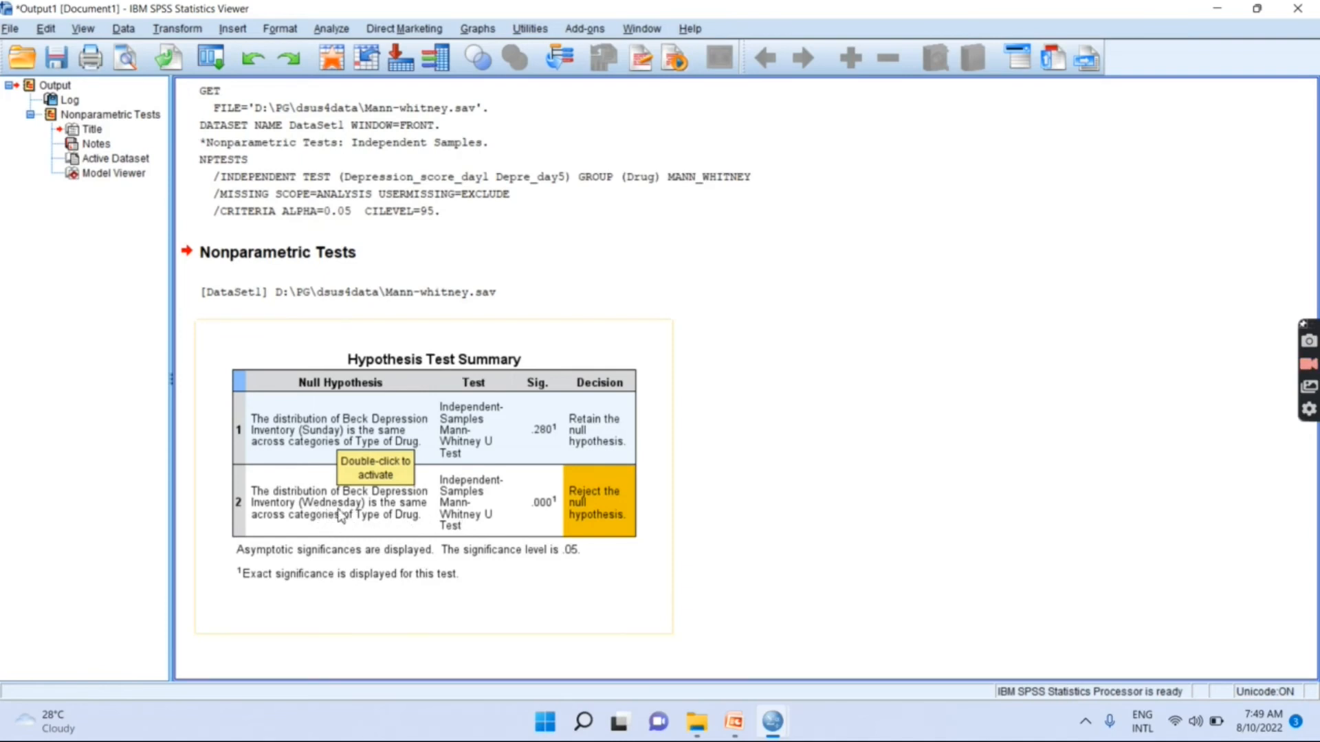
- Open the Hypothesis Test Summary in the Model Viewer and maximize the viewer window
{"action": "left_click", "coordinate": [432, 499]}
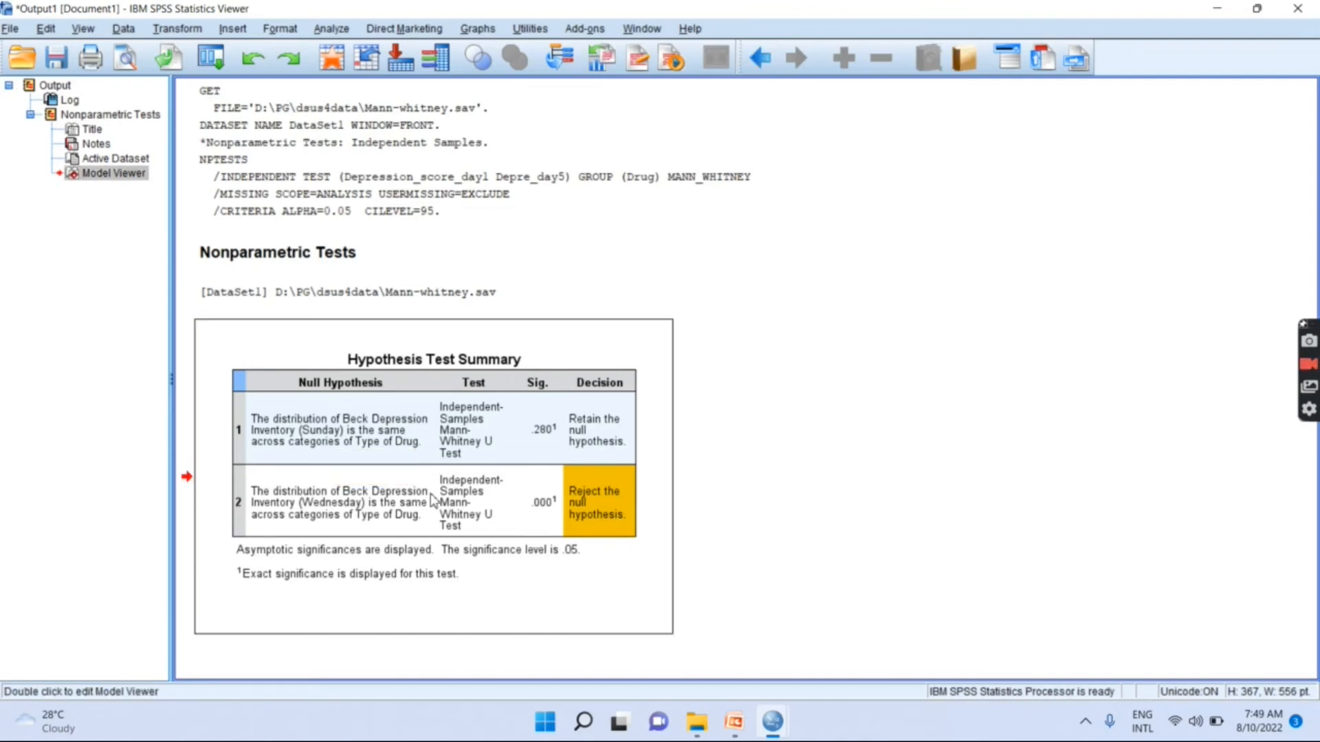
{"action": "double_click", "coordinate": [432, 500]}
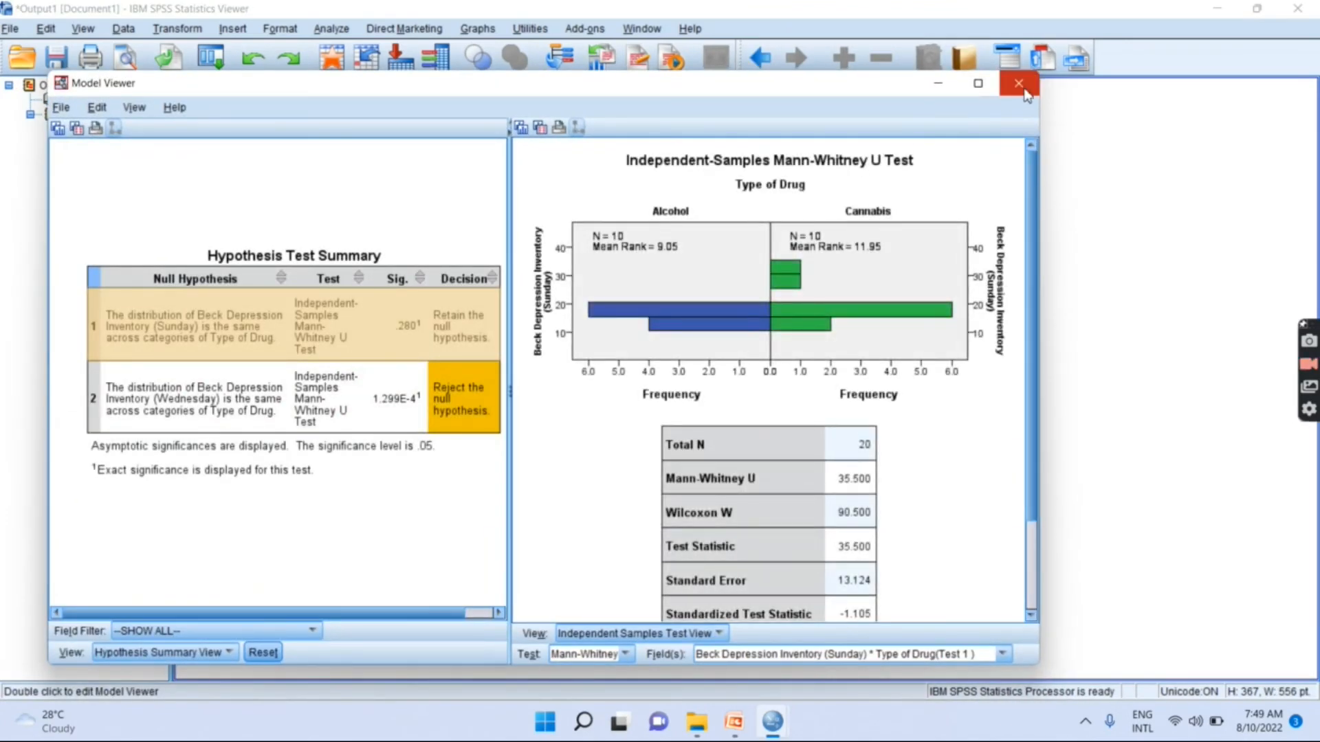
{"action": "left_click", "coordinate": [1019, 84]}
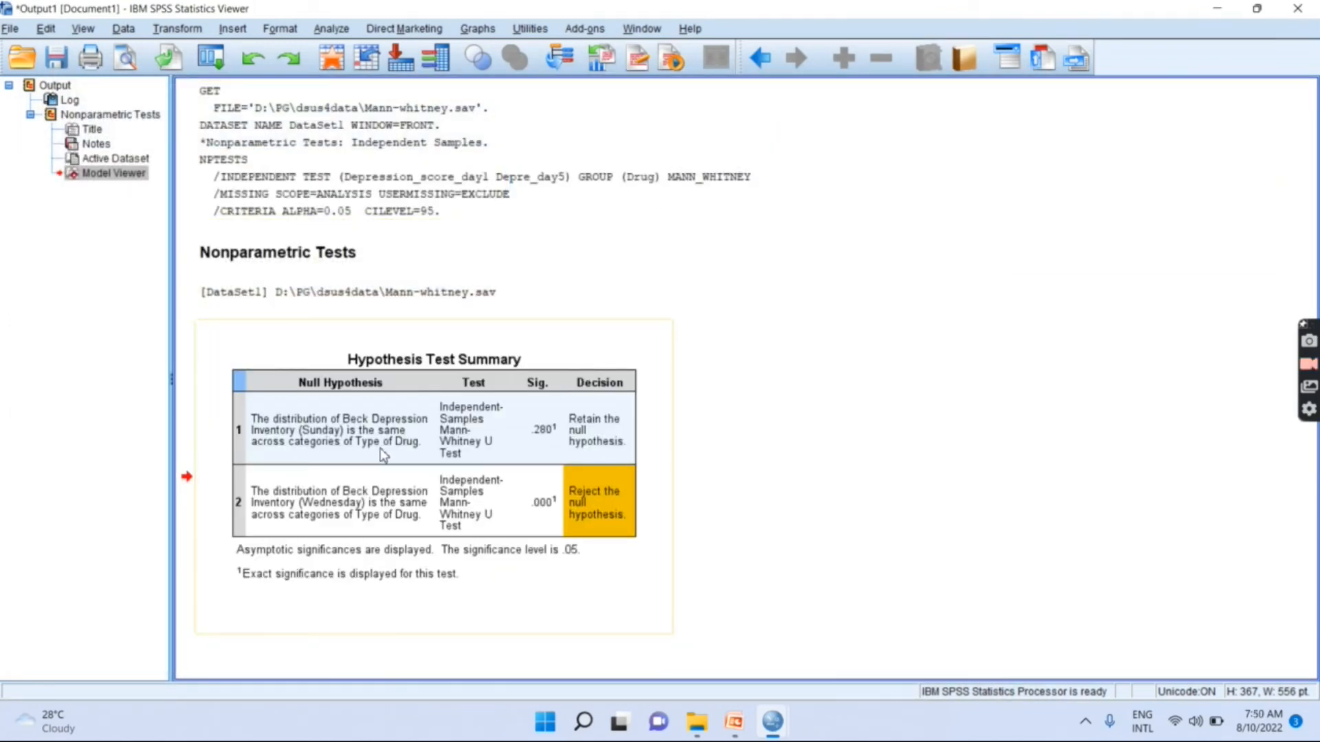
{"action": "double_click", "coordinate": [352, 434]}
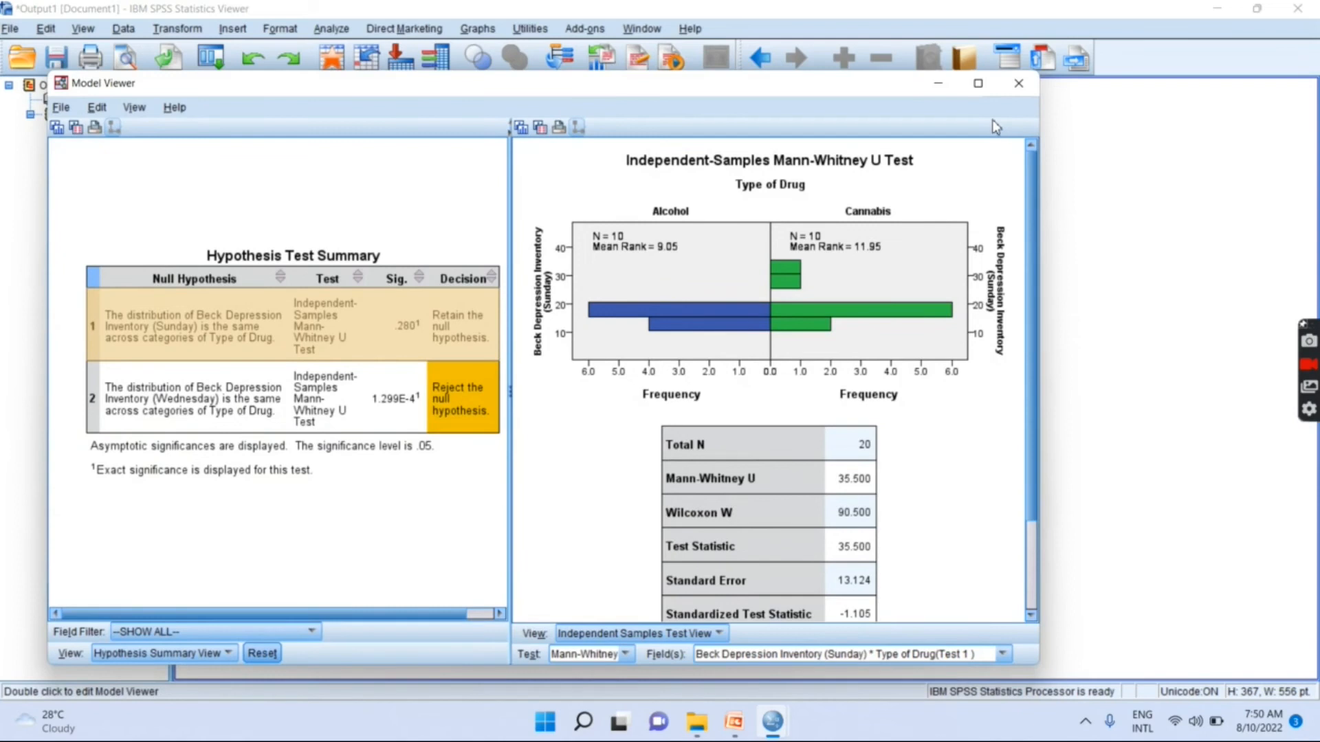
{"action": "left_click", "coordinate": [977, 84]}
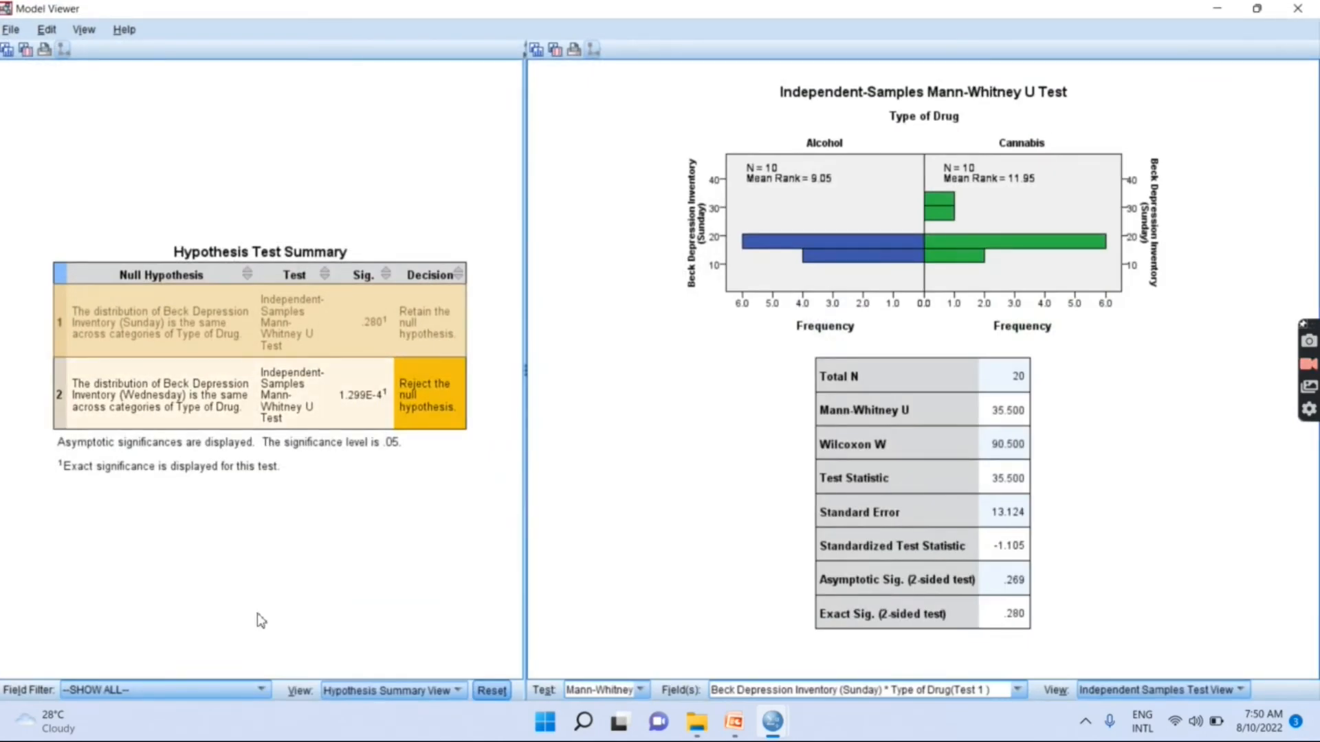
- Filter the hypothesis summary by Beck Depression Inventory (Sunday), and after that by Beck Depression Inventory (Wednesday)
{"action": "left_click", "coordinate": [193, 690]}
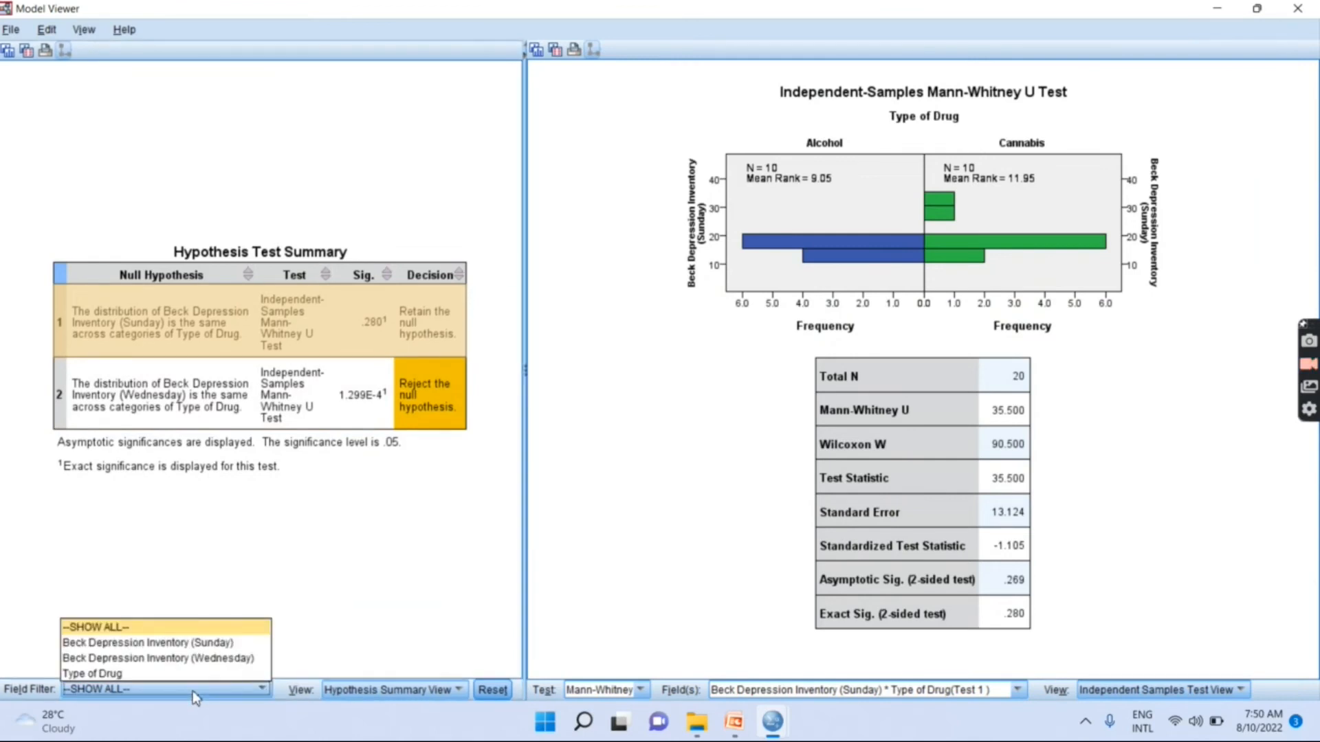
{"action": "left_click", "coordinate": [207, 645]}
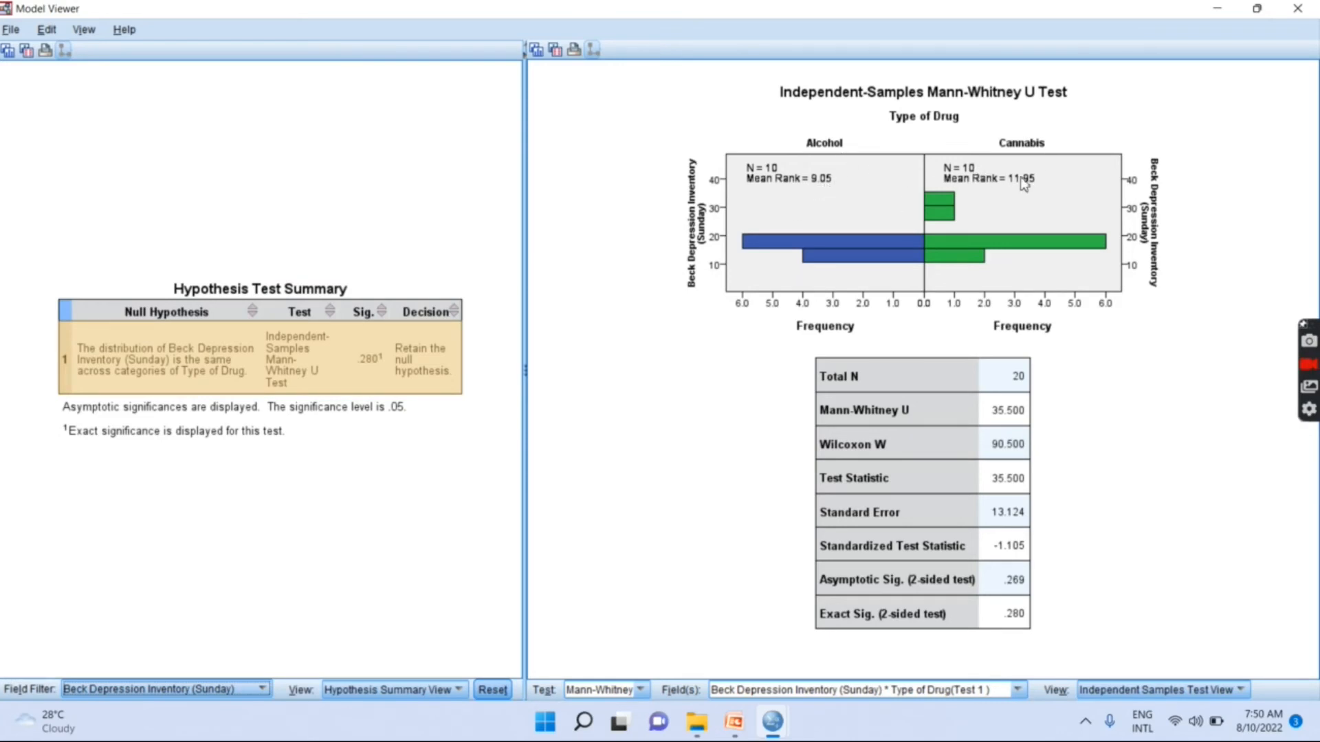
{"action": "left_click", "coordinate": [223, 688]}
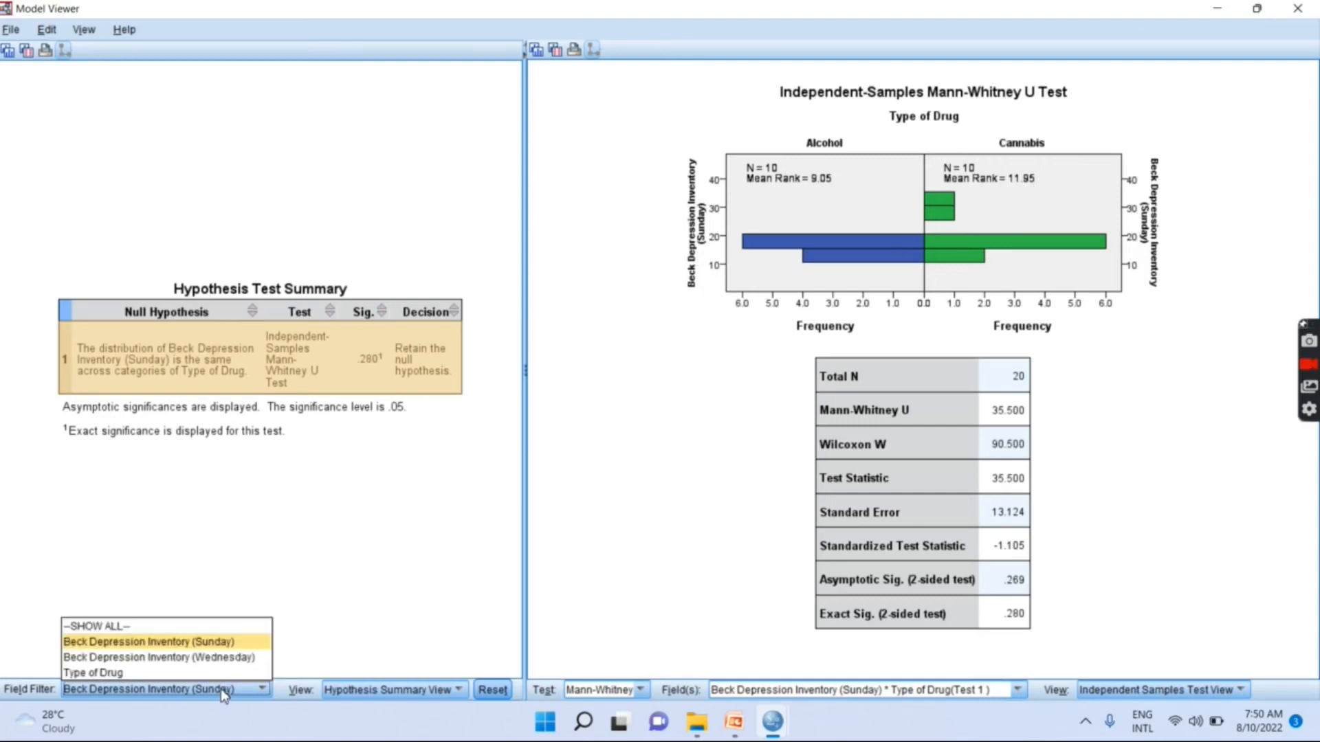
{"action": "left_click", "coordinate": [185, 658]}
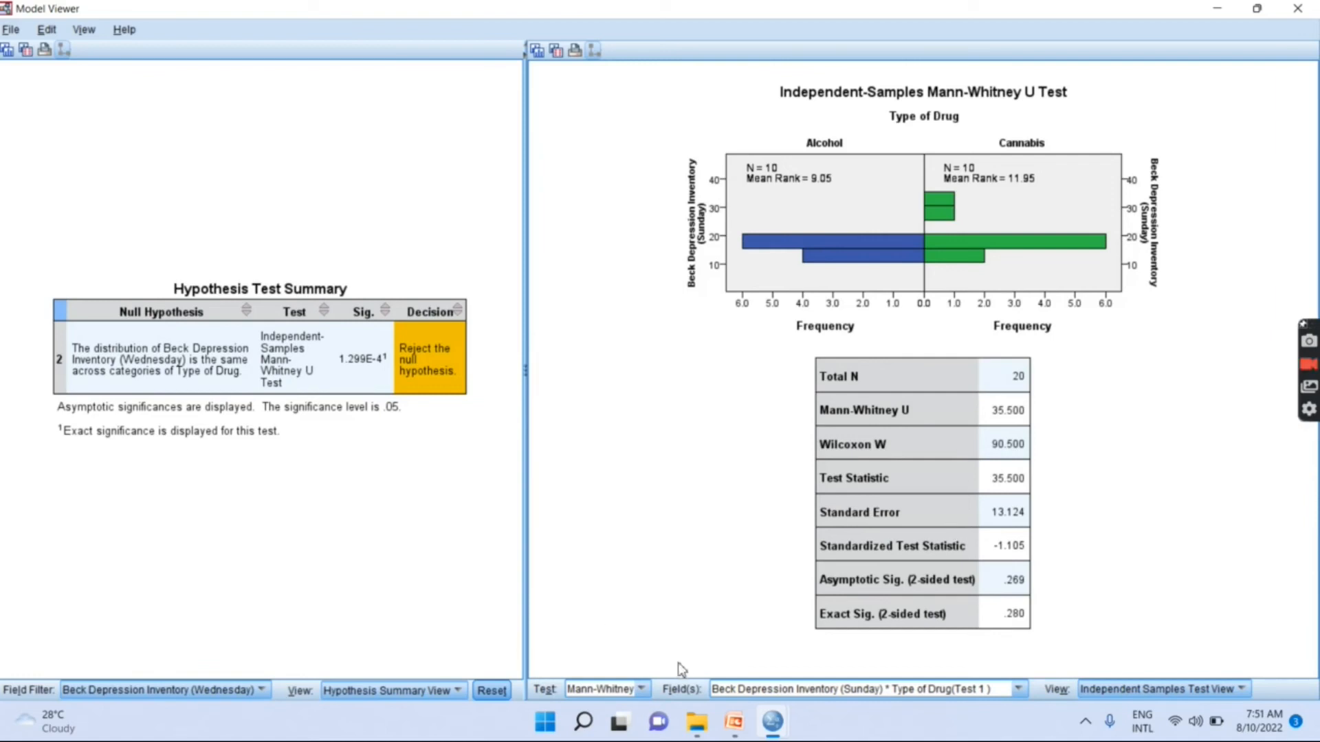
- View the detailed Mann-Whitney results for Beck Depression Inventory (Wednesday) by Type of Drug, and return to the Sunday test for comparison
{"action": "left_click", "coordinate": [831, 692]}
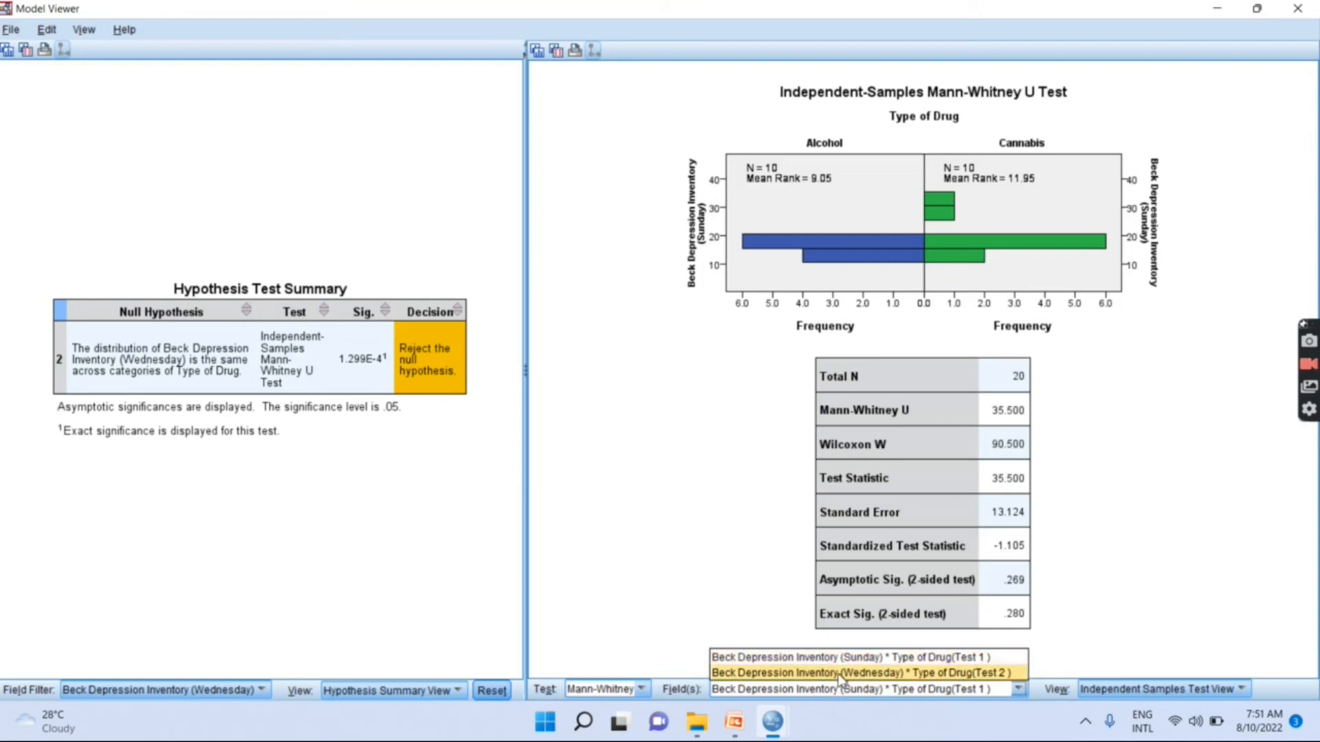
{"action": "left_click", "coordinate": [840, 673]}
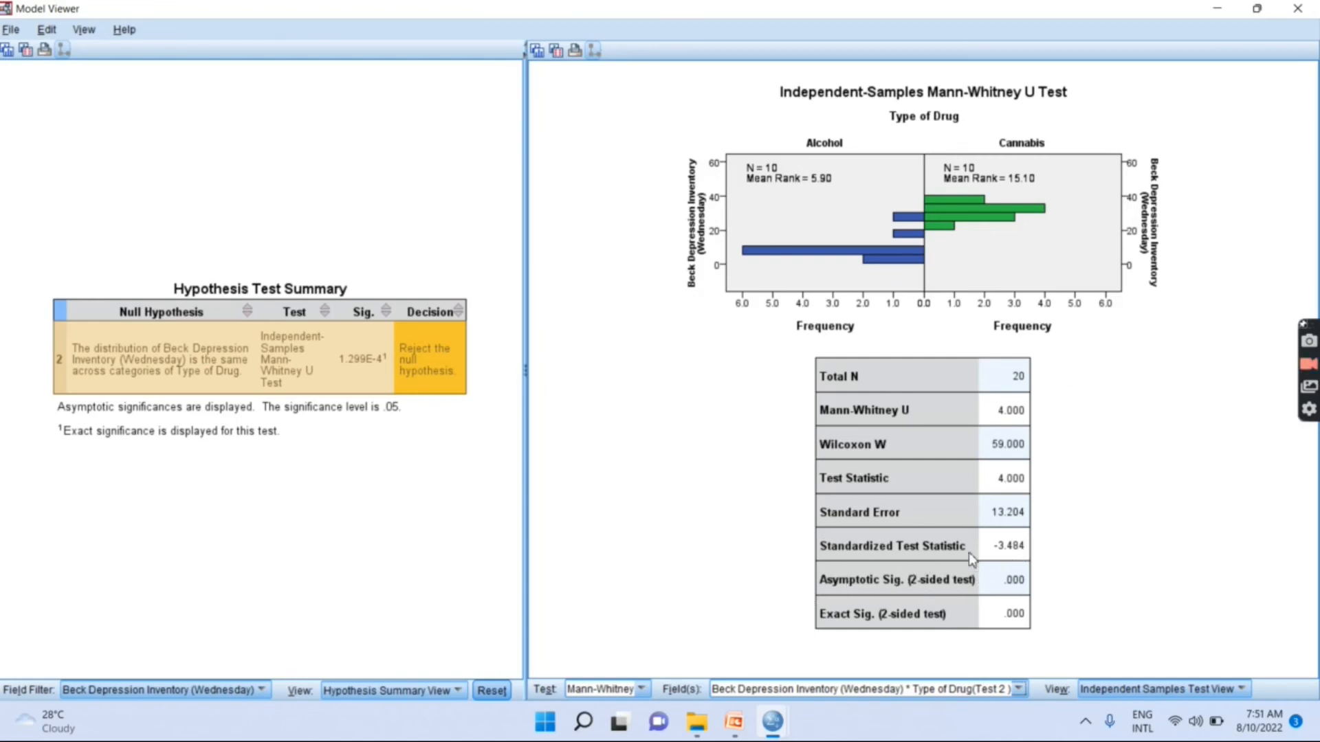
{"action": "left_click", "coordinate": [821, 698]}
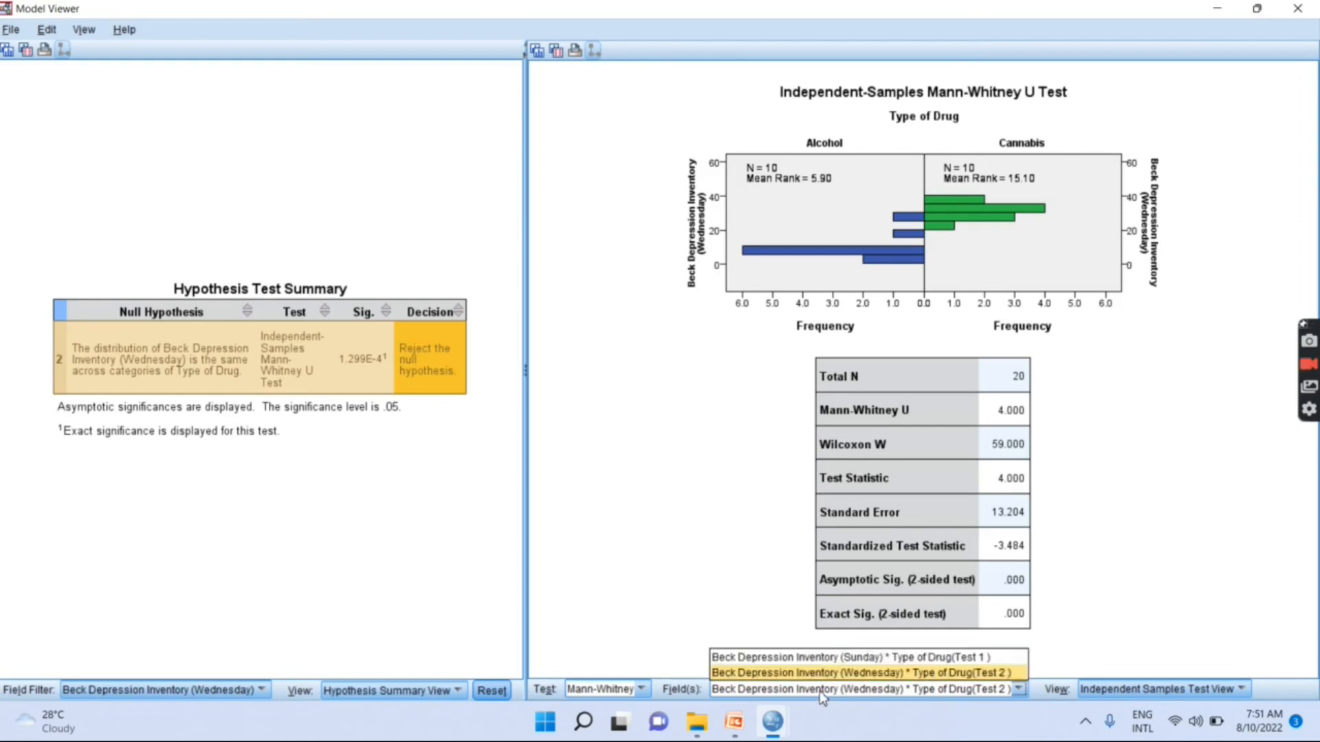
{"action": "left_click", "coordinate": [819, 657]}
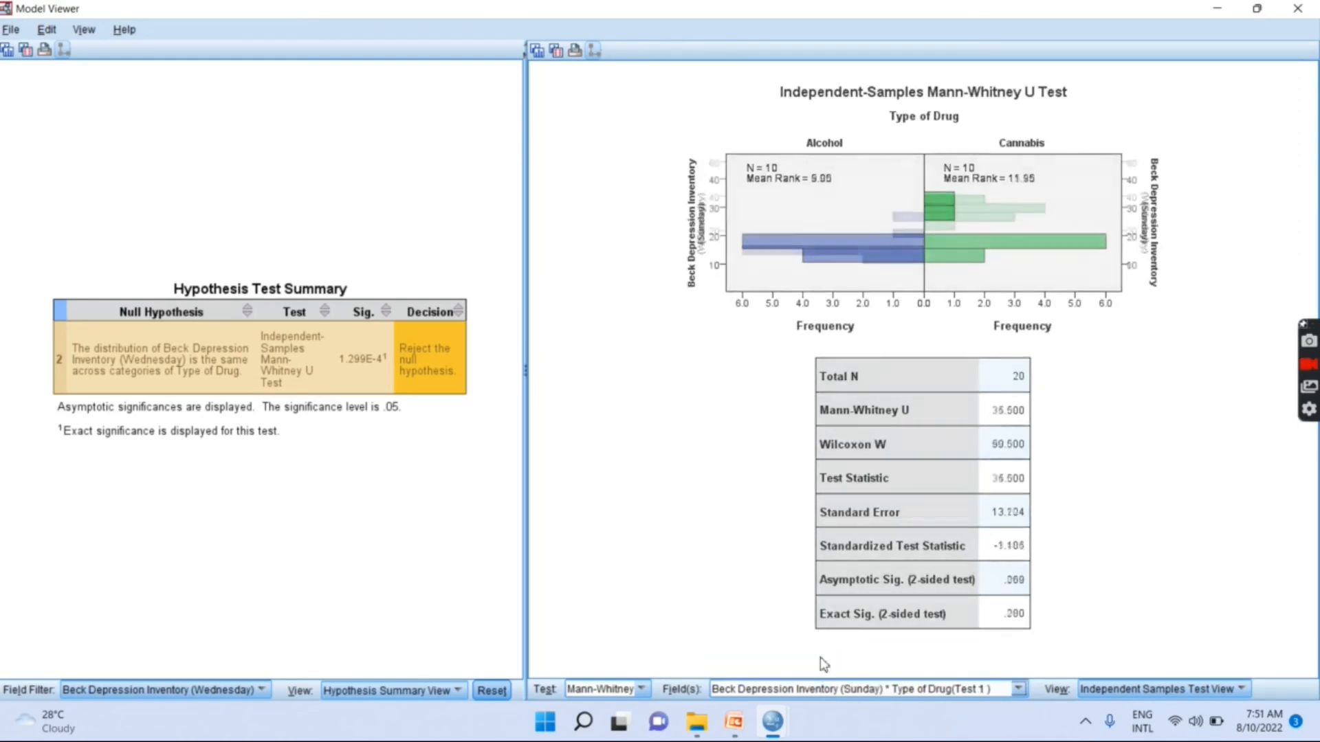
- Show the Wednesday by Type of Drug test details again and filter the hypothesis summary by Beck Depression Inventory (Sunday)
{"action": "left_click", "coordinate": [820, 697]}
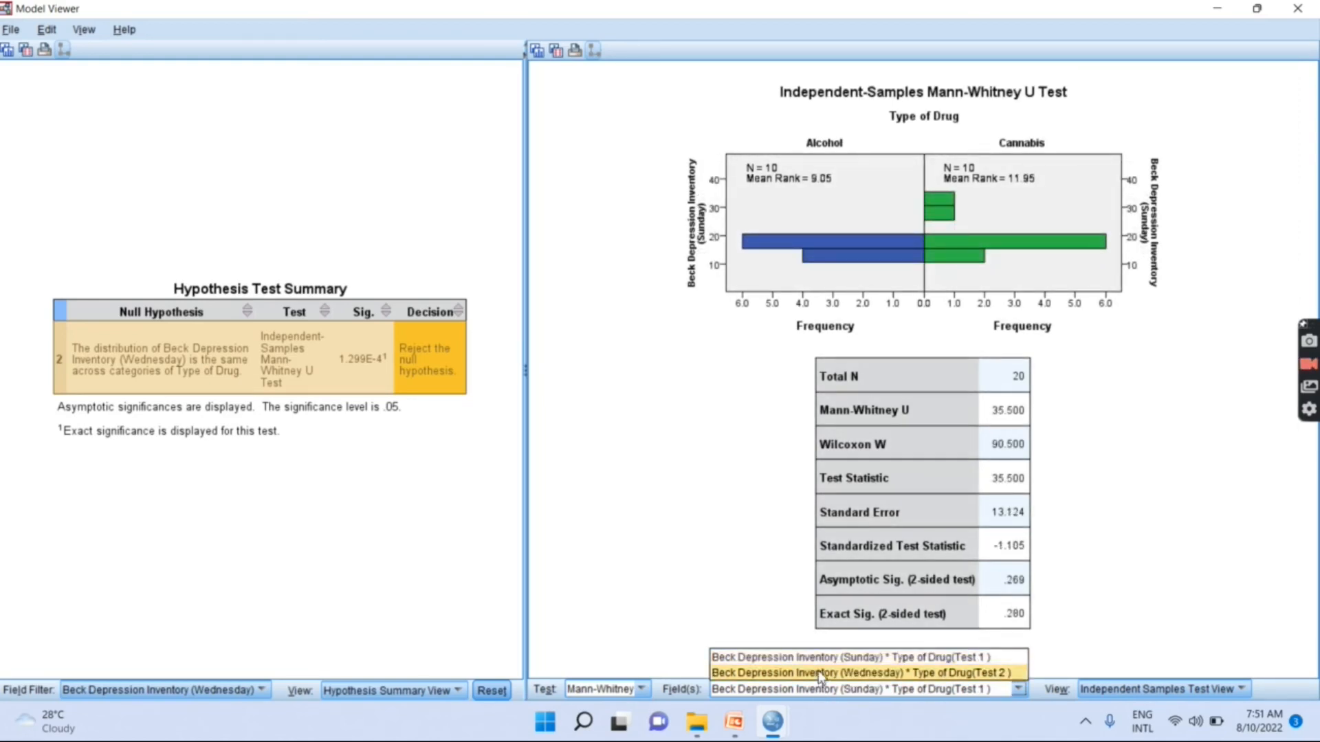
{"action": "left_click", "coordinate": [822, 697]}
{"action": "left_click", "coordinate": [830, 696]}
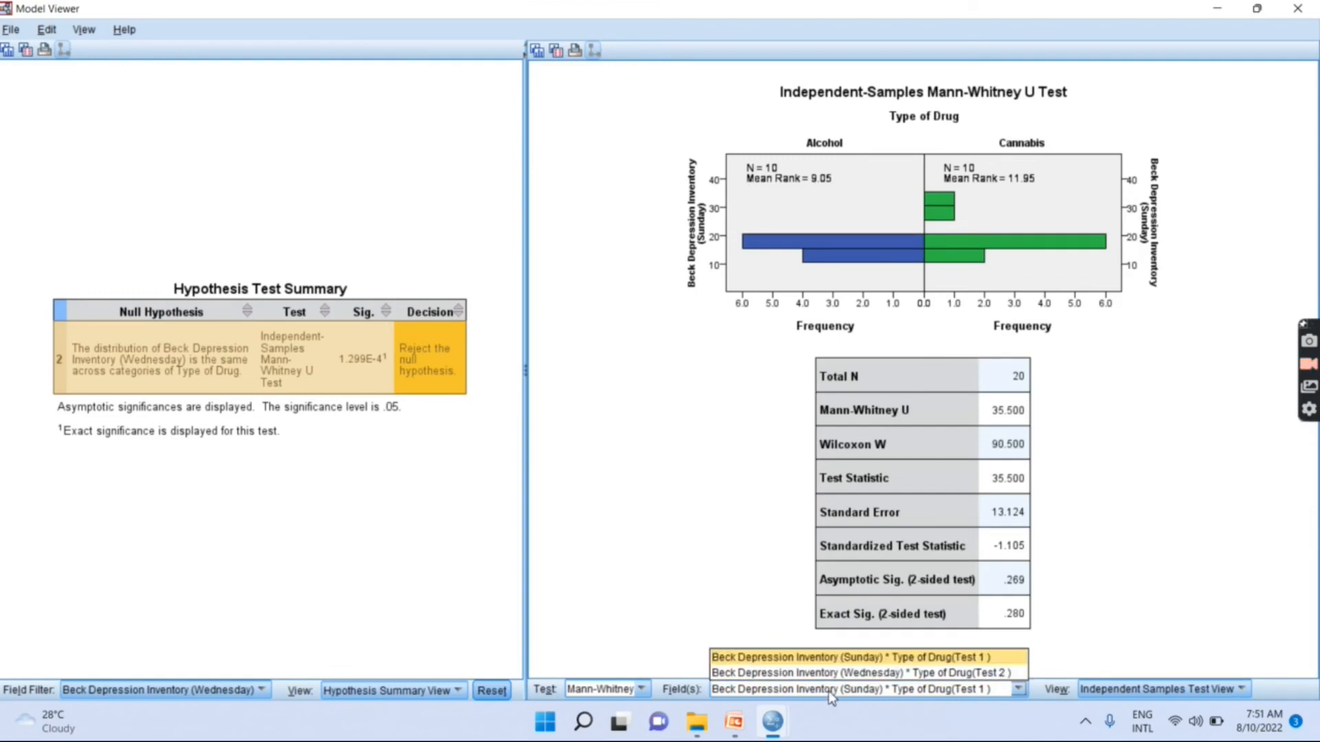
{"action": "left_click", "coordinate": [829, 673]}
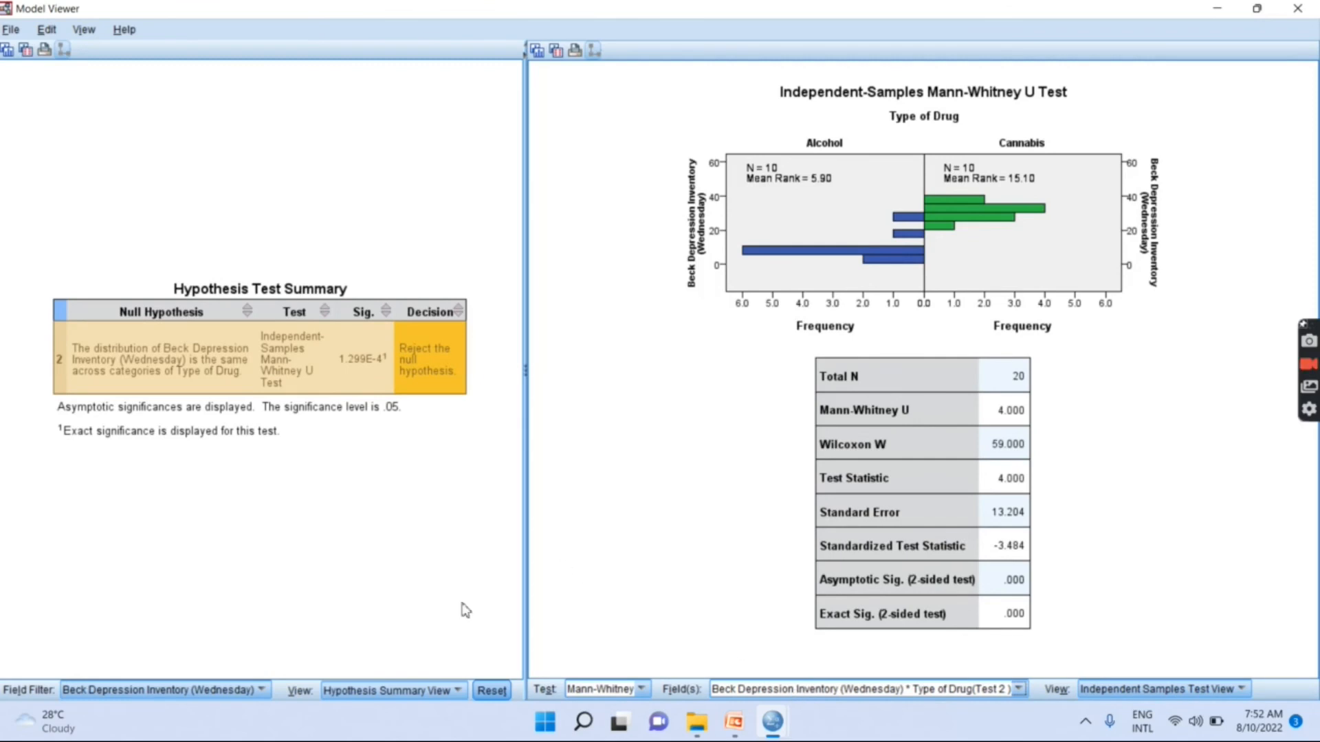
{"action": "left_click", "coordinate": [240, 688]}
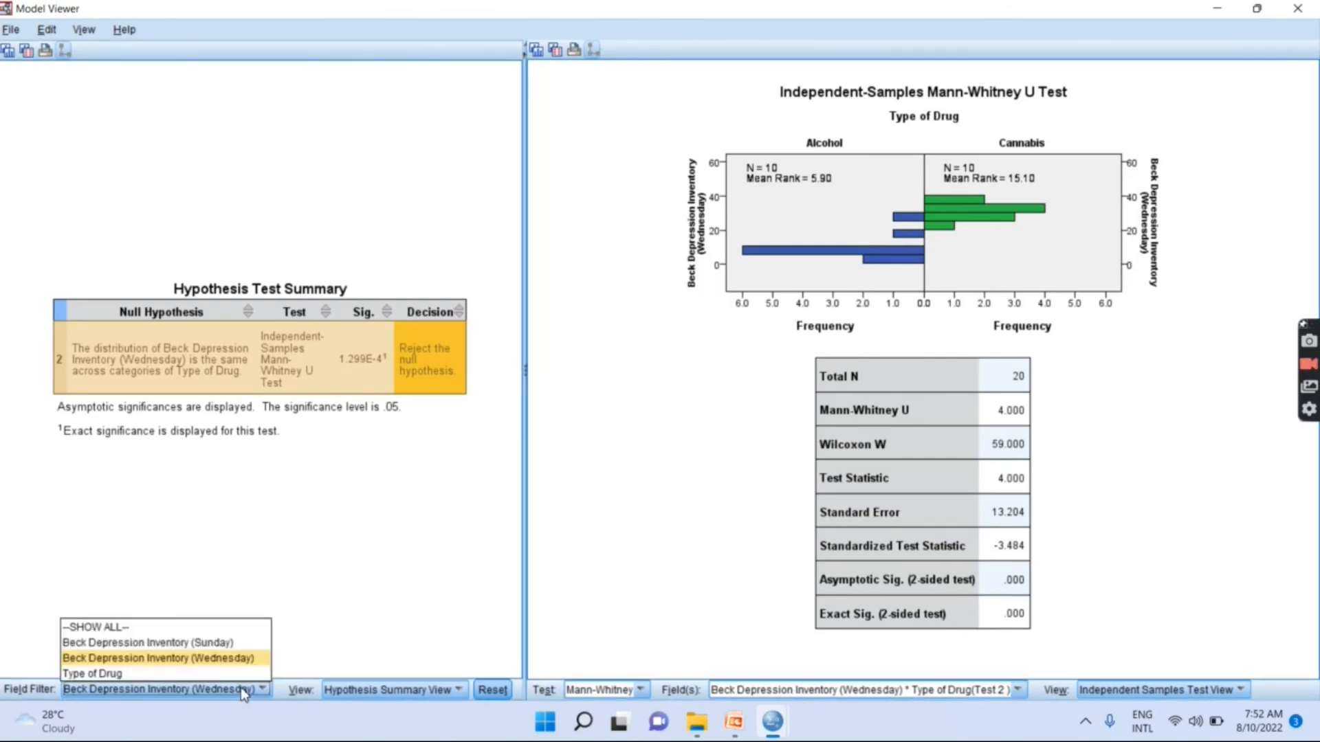
{"action": "left_click", "coordinate": [229, 643]}
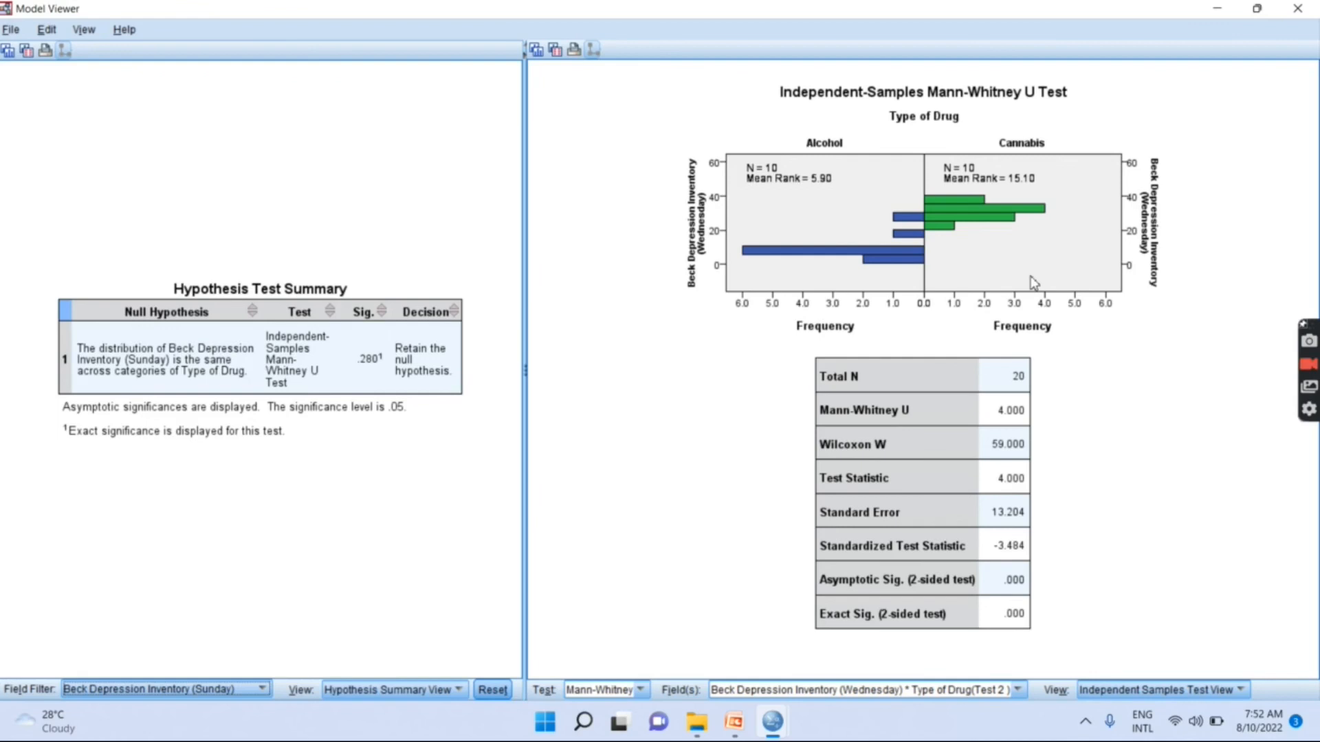
- Switch to the Non_parametric presentation in PowerPoint, start the slide show from the current slide and advance to the "Writing results" slide
{"action": "left_click", "coordinate": [735, 723]}
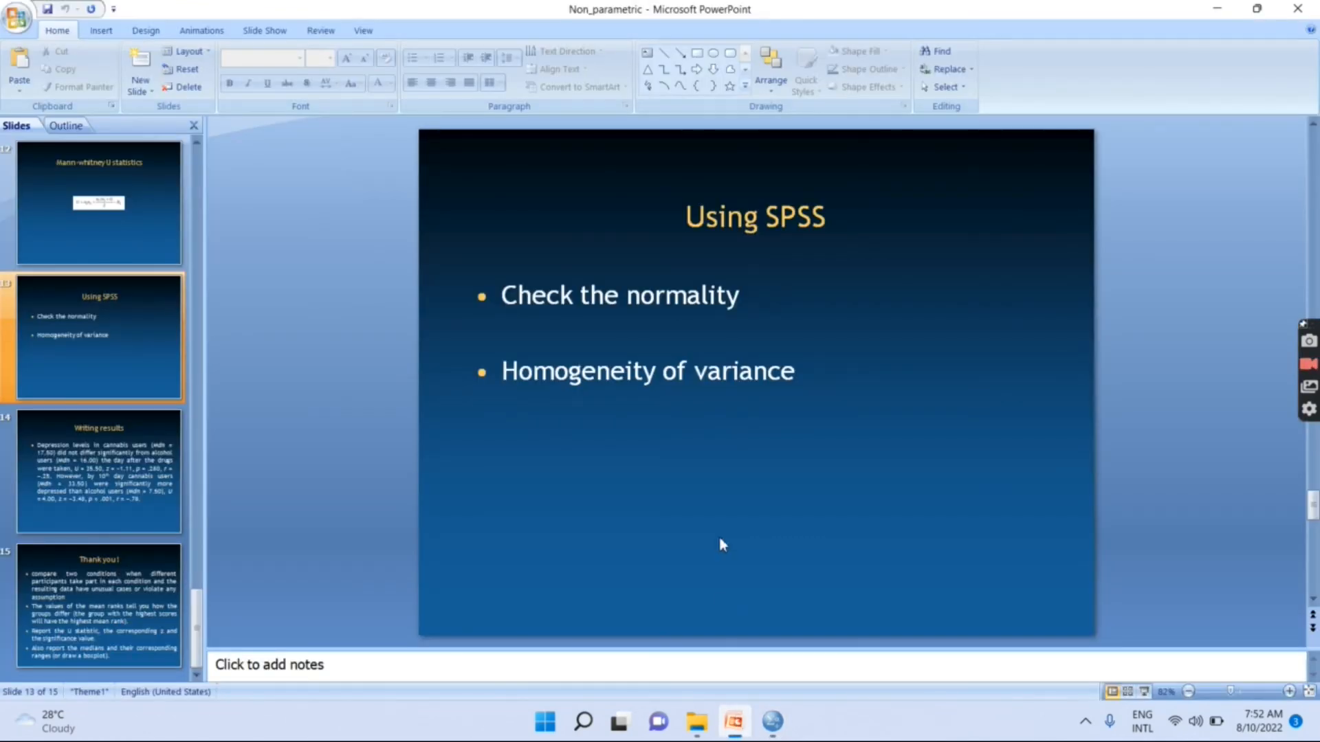
{"action": "left_click", "coordinate": [1144, 692]}
{"action": "key", "text": "Right"}
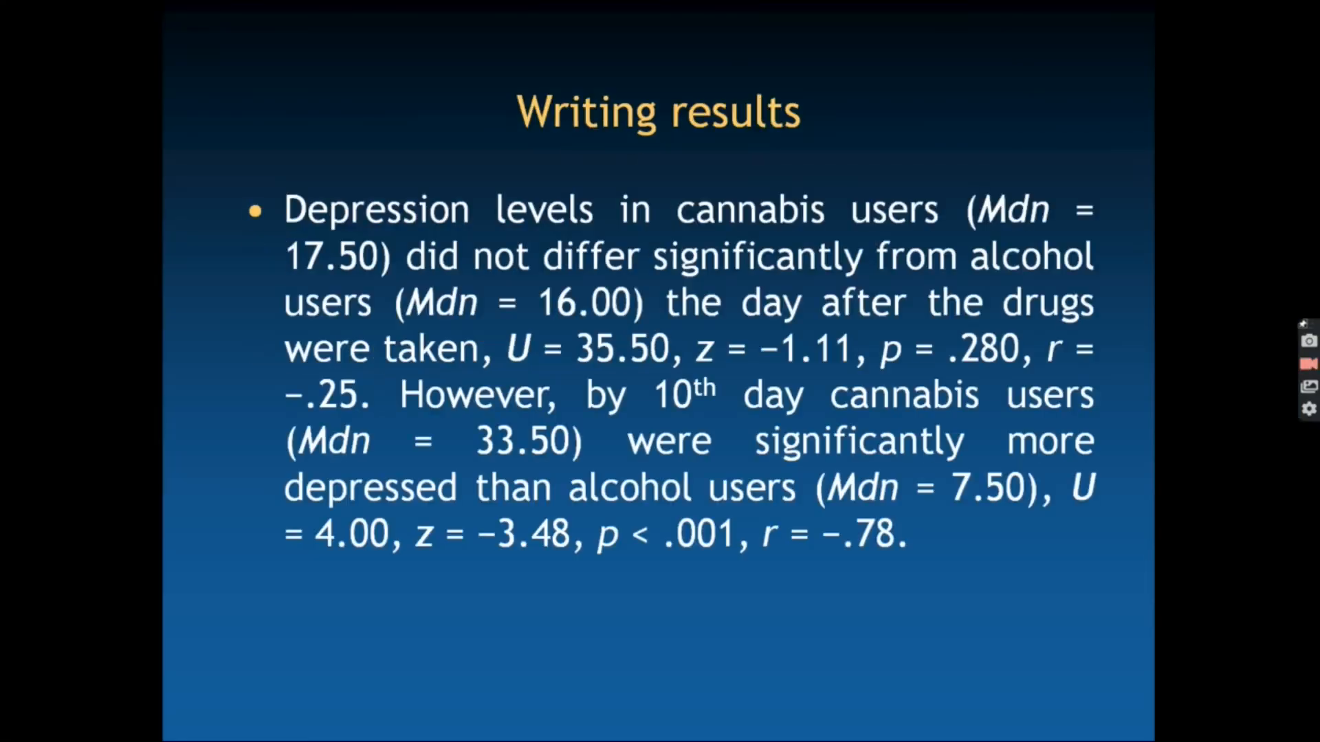